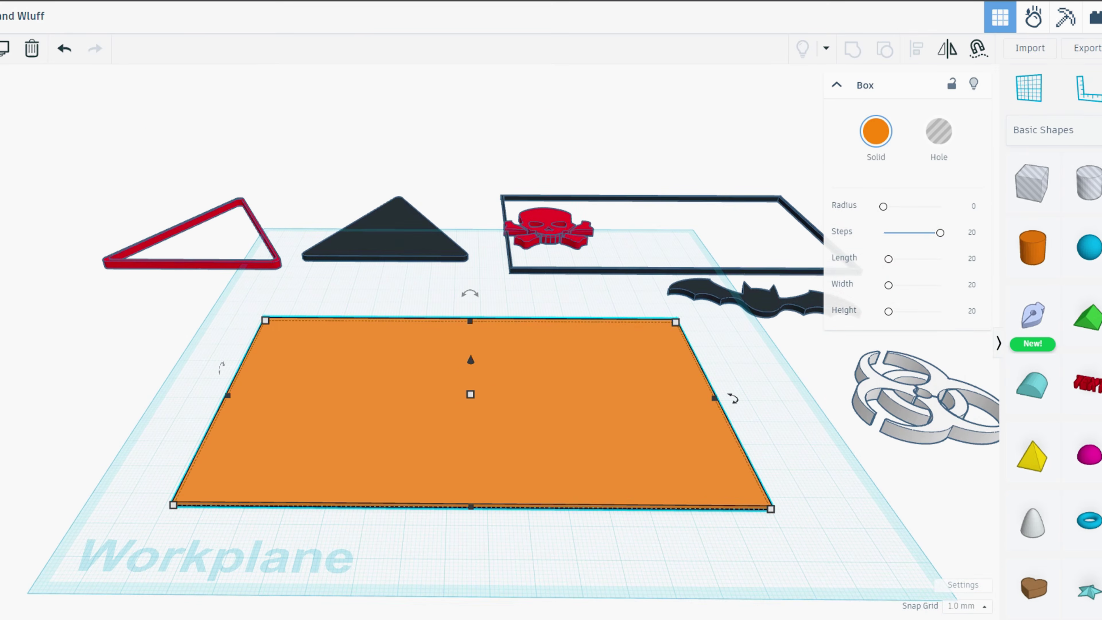
Move the black rectangular frame onto the orange base plate
right_drag(477, 368, 477, 440)
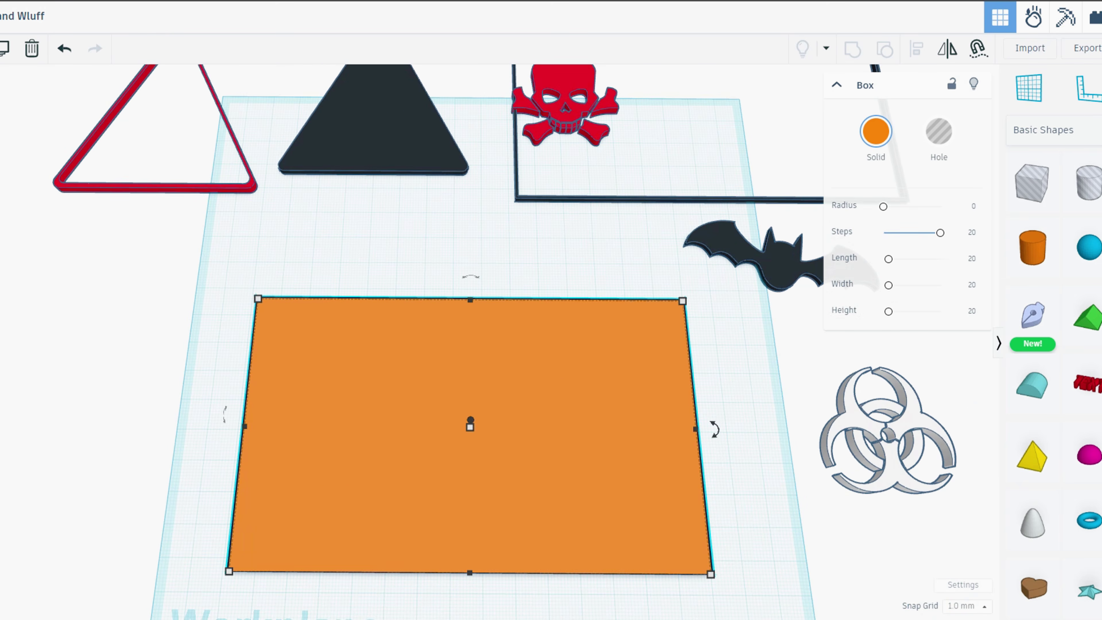
key(Escape)
drag(705, 199, 665, 246)
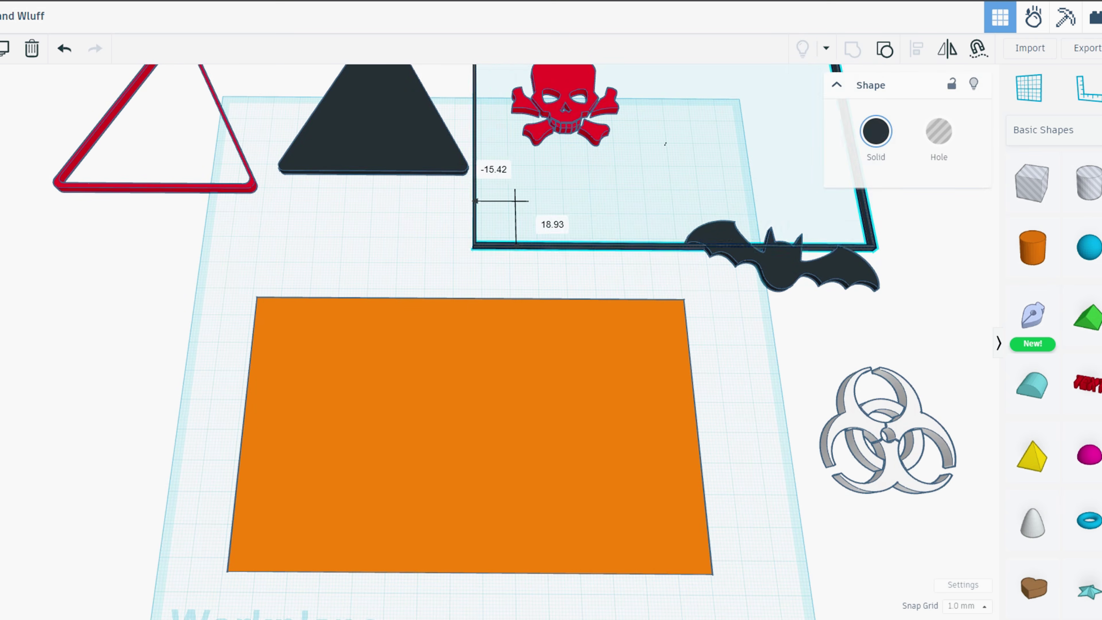
drag(665, 143, 482, 429)
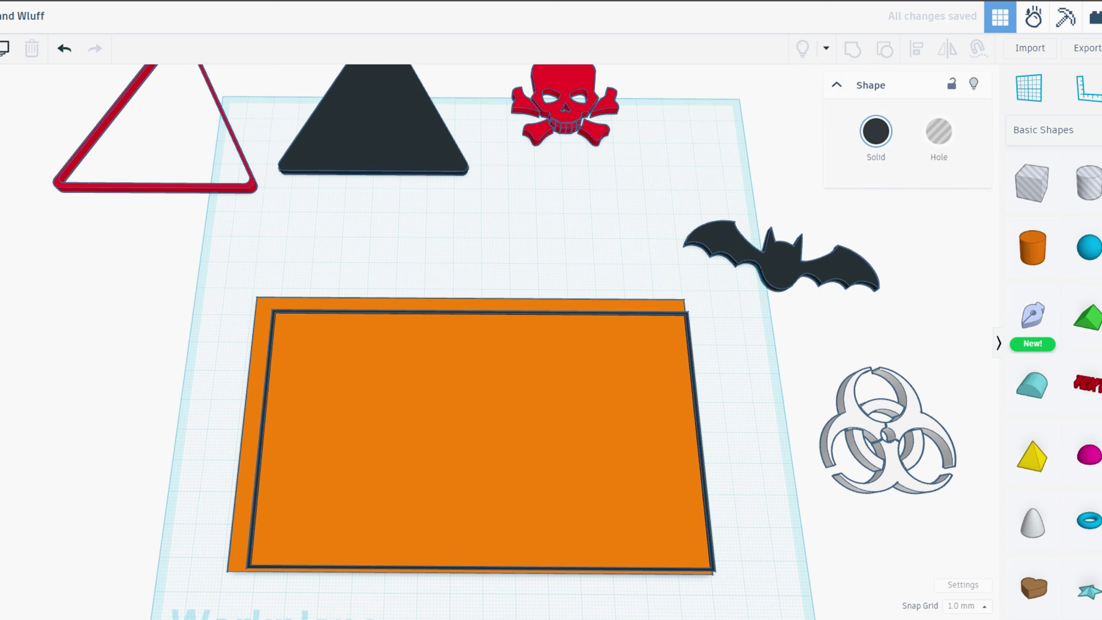
Align the black frame and the orange plate on their centres in both length and width
key(Escape)
drag(361, 384, 391, 410)
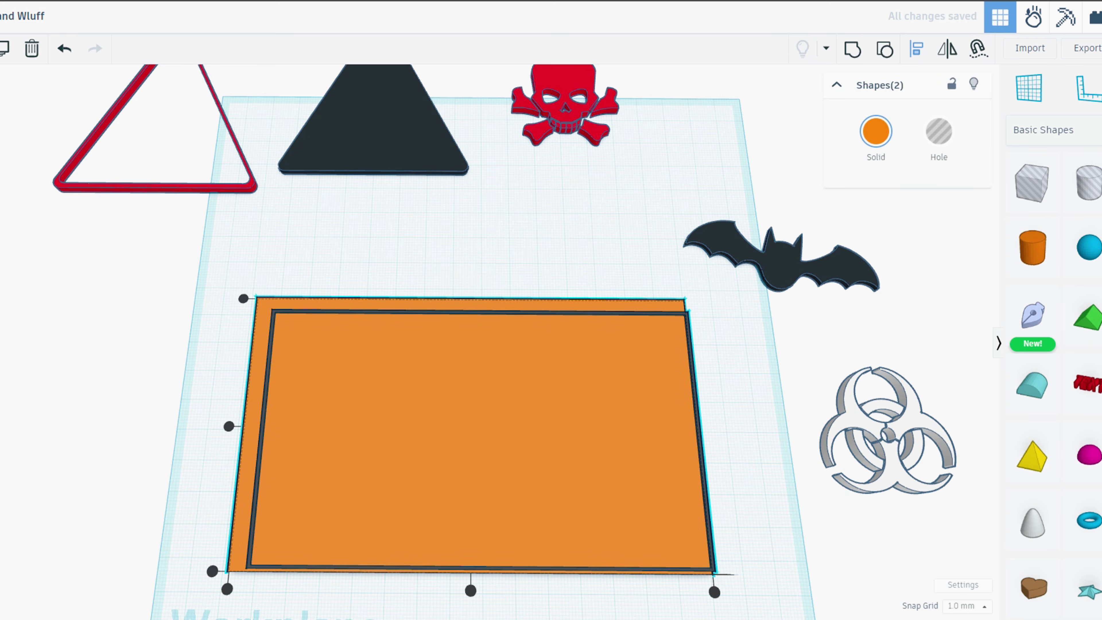
click(471, 590)
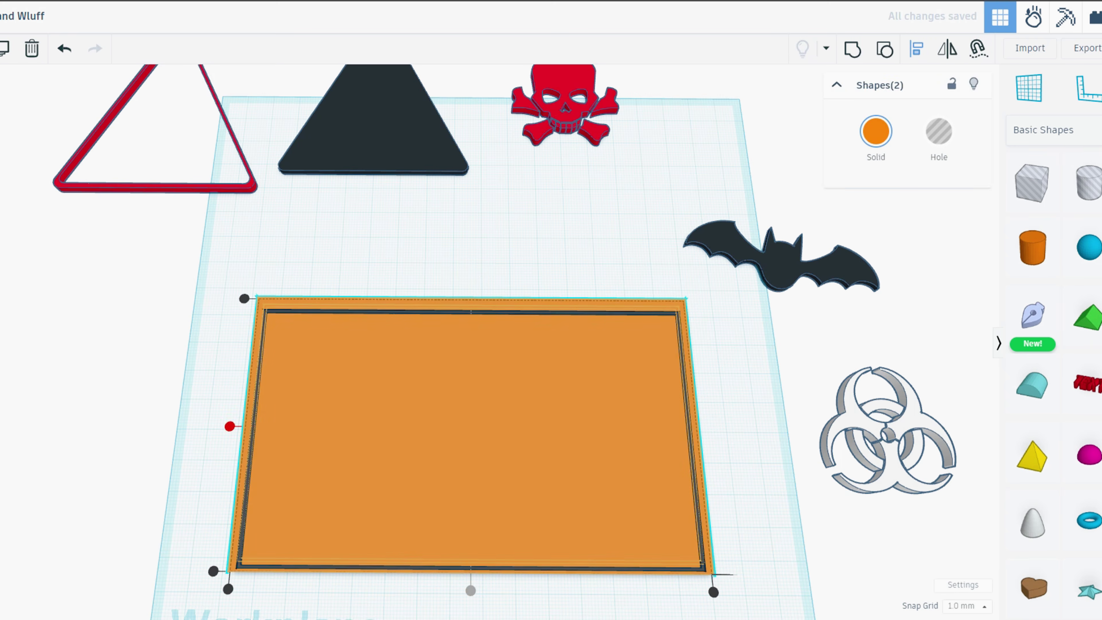
click(229, 426)
key(Escape)
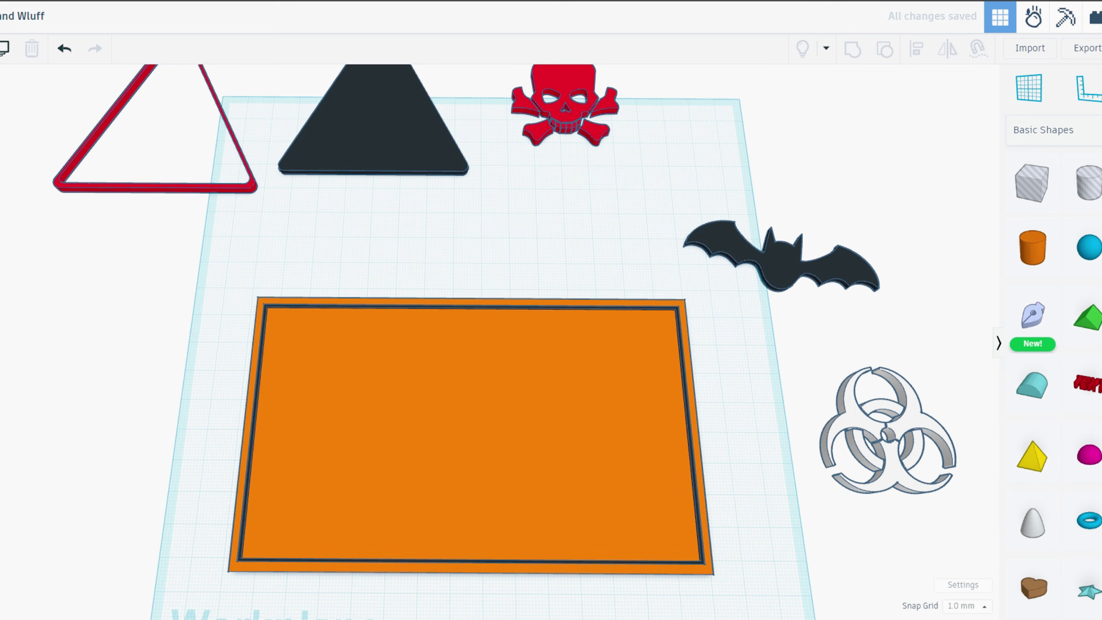
Place the black bat inside the frame's upper-right corner on the plate and check its elevation against the frame
right_drag(477, 391, 524, 401)
click(757, 247)
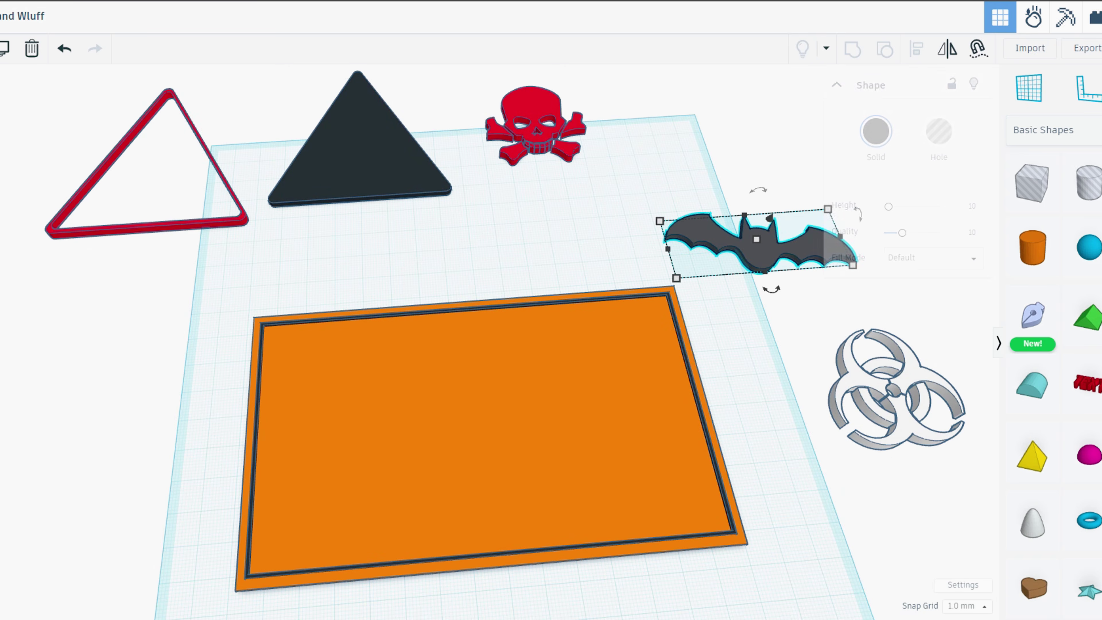
drag(757, 248, 572, 344)
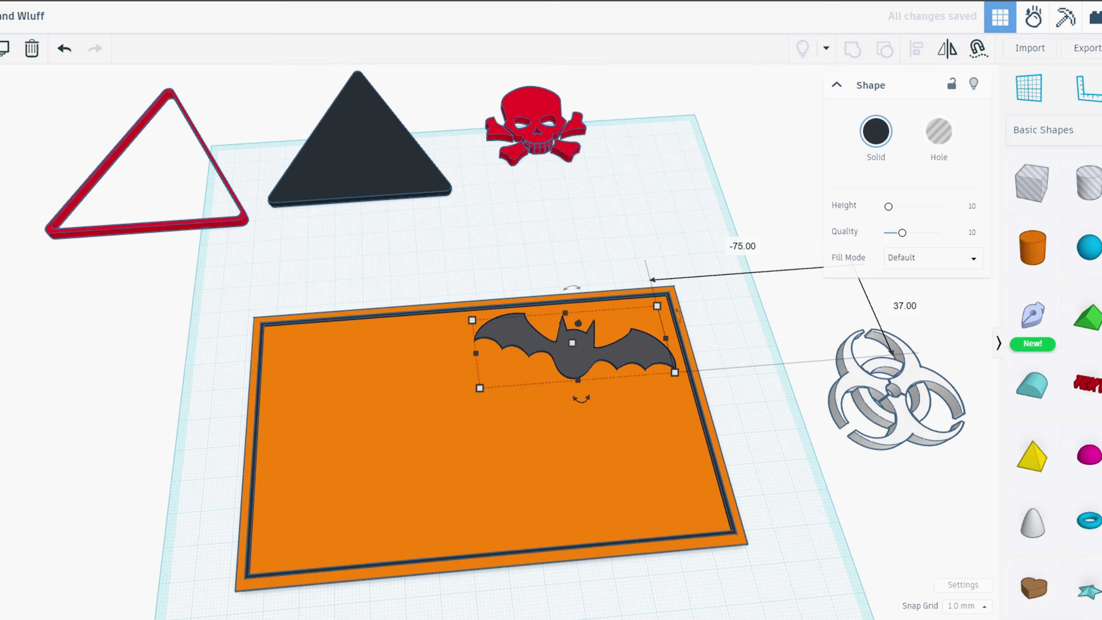
key(Escape)
right_drag(572, 344, 554, 306)
click(573, 360)
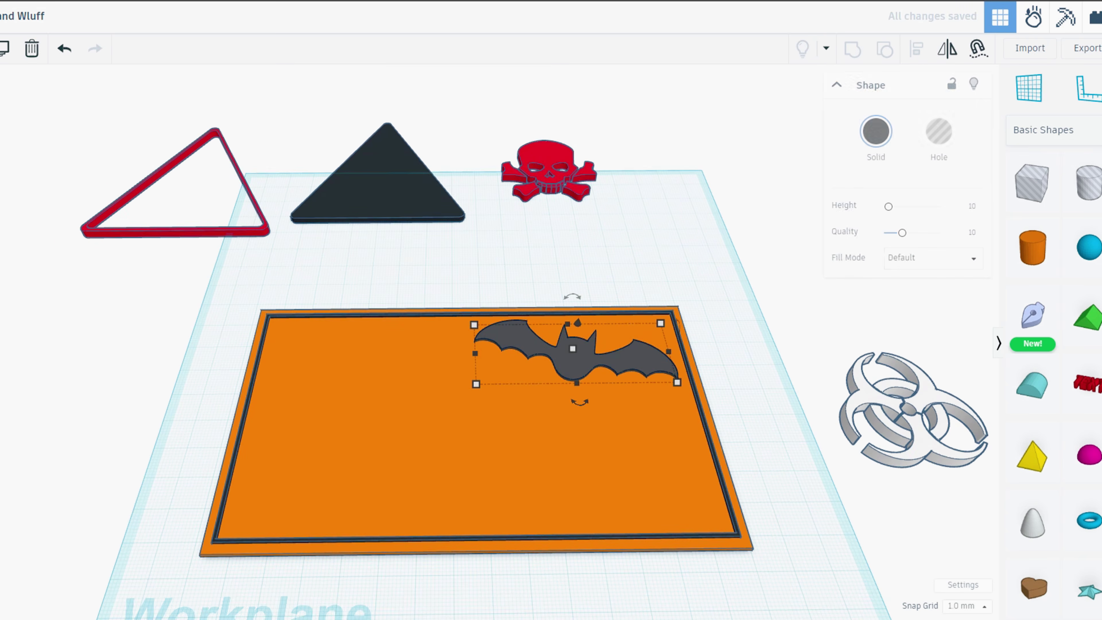
mouse_move(573, 348)
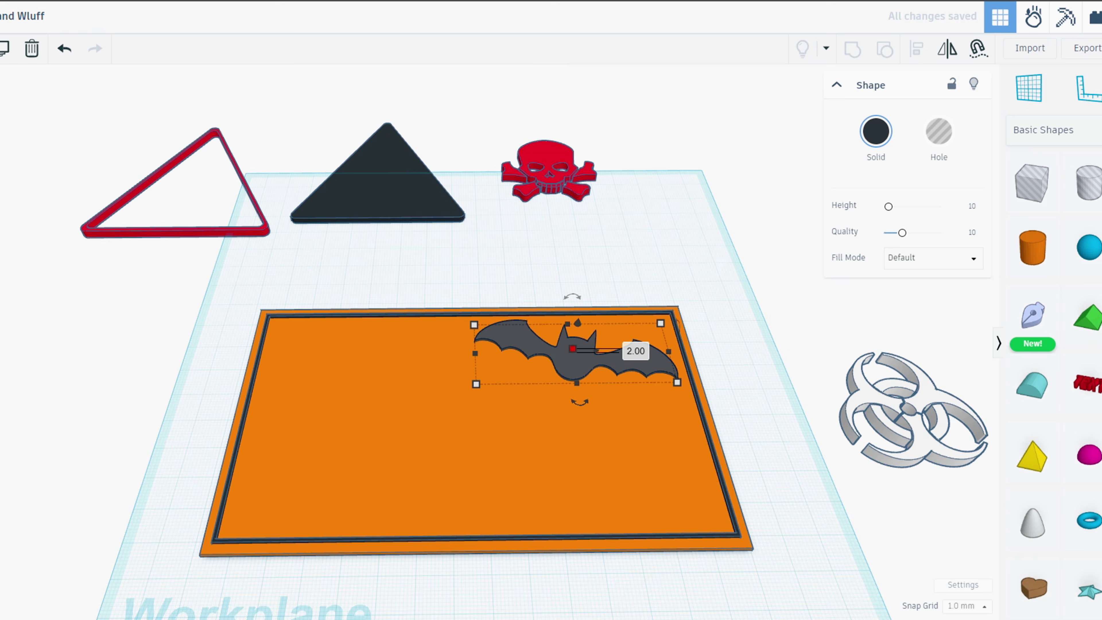
click(572, 313)
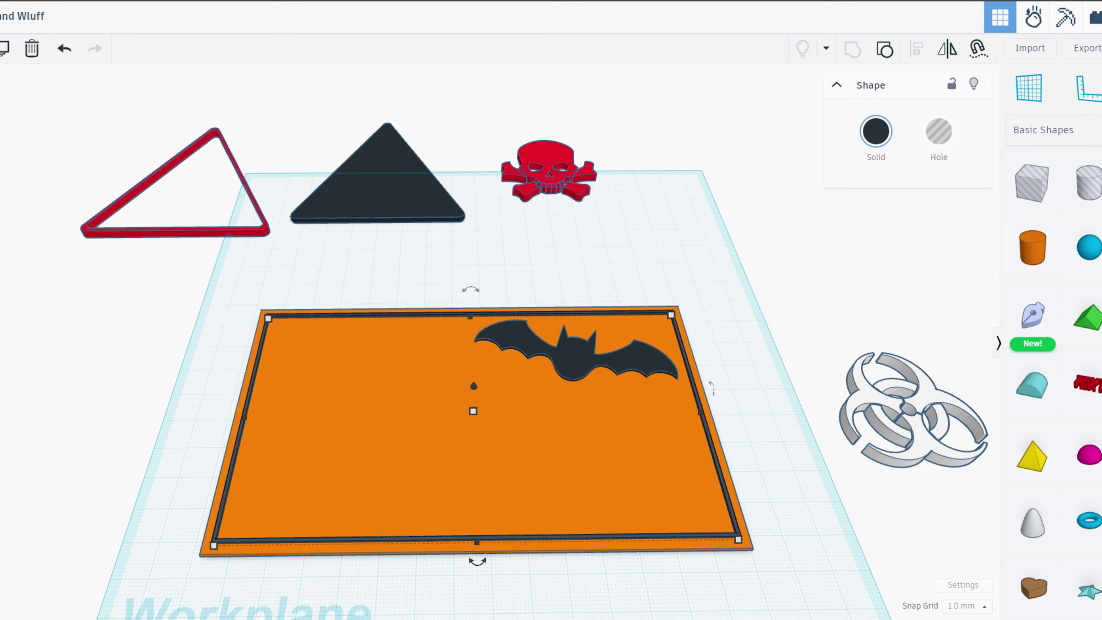
click(473, 411)
key(Escape)
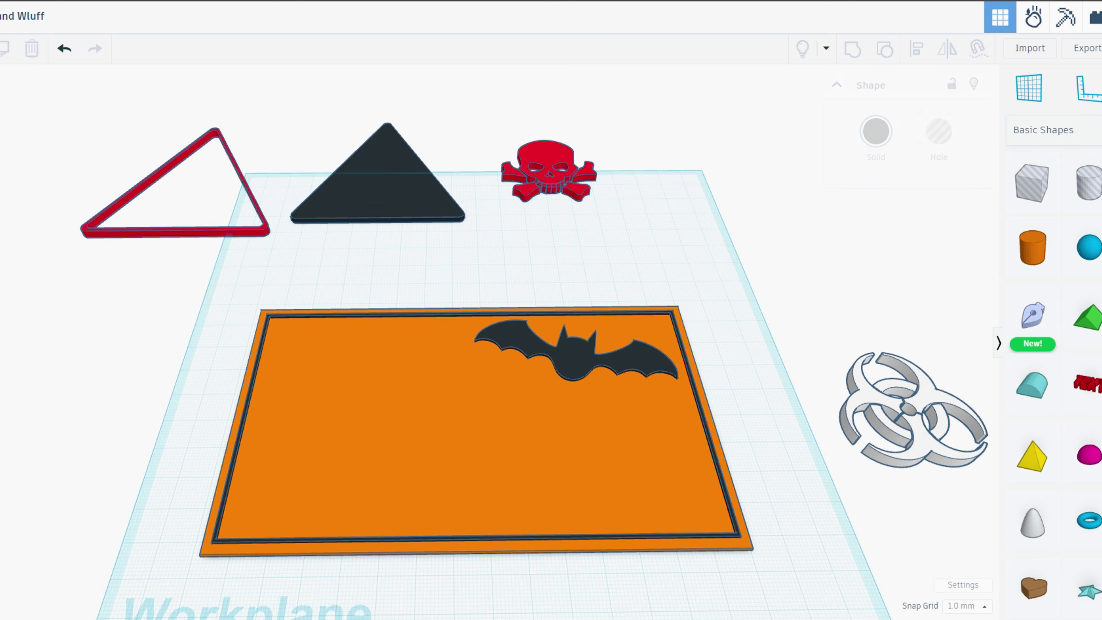
Align the red triangle outline and the solid black triangle on their centres in both directions
right_drag(521, 260, 525, 330)
middle_drag(525, 330, 629, 373)
drag(147, 87, 581, 308)
key(l)
click(369, 308)
click(257, 202)
key(Escape)
Move the two stacked triangles together onto the left half of the orange plate
right_drag(521, 261, 521, 234)
drag(217, 143, 499, 330)
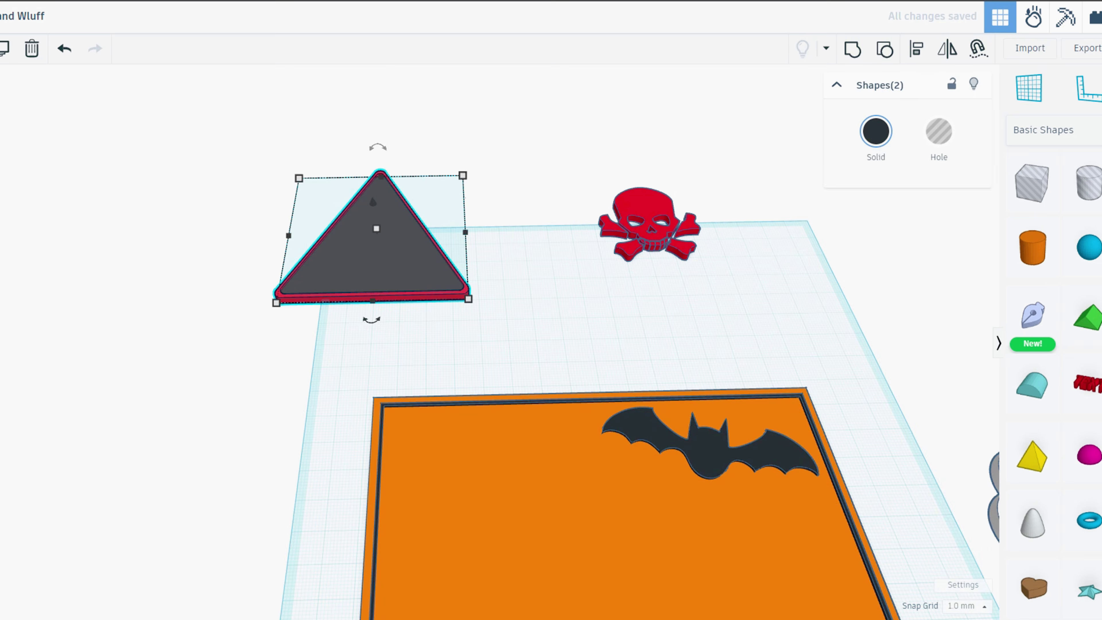
middle_drag(520, 304, 499, 217)
drag(356, 167, 471, 453)
right_drag(470, 454, 490, 482)
drag(477, 451, 470, 447)
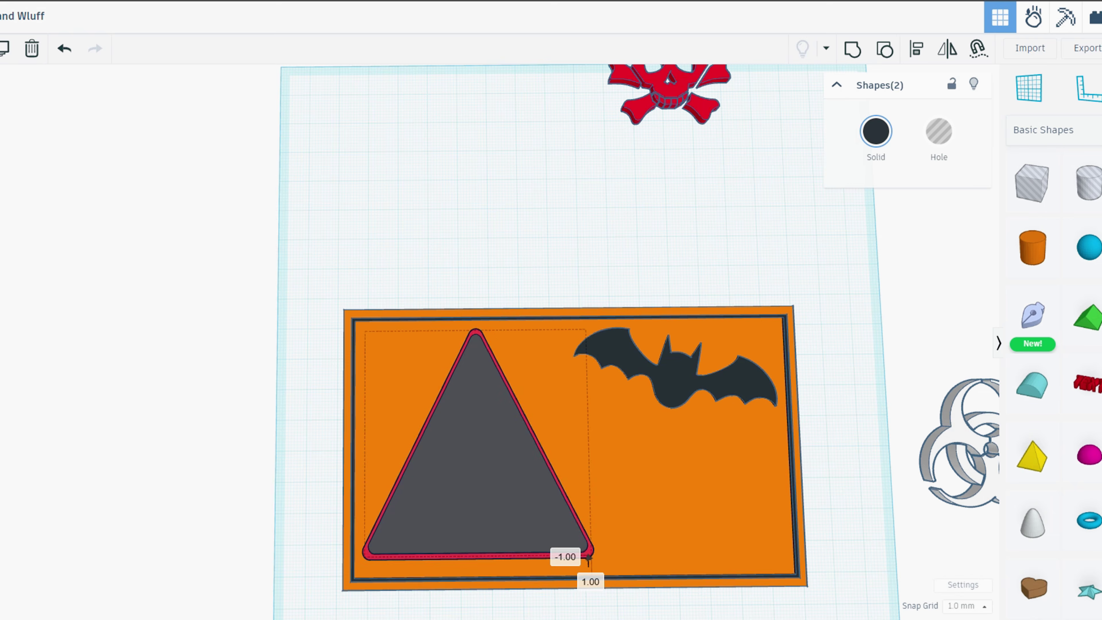
Move the red skull and crossbones onto the black triangle and align them horizontally on centre
key(Escape)
drag(663, 87, 471, 499)
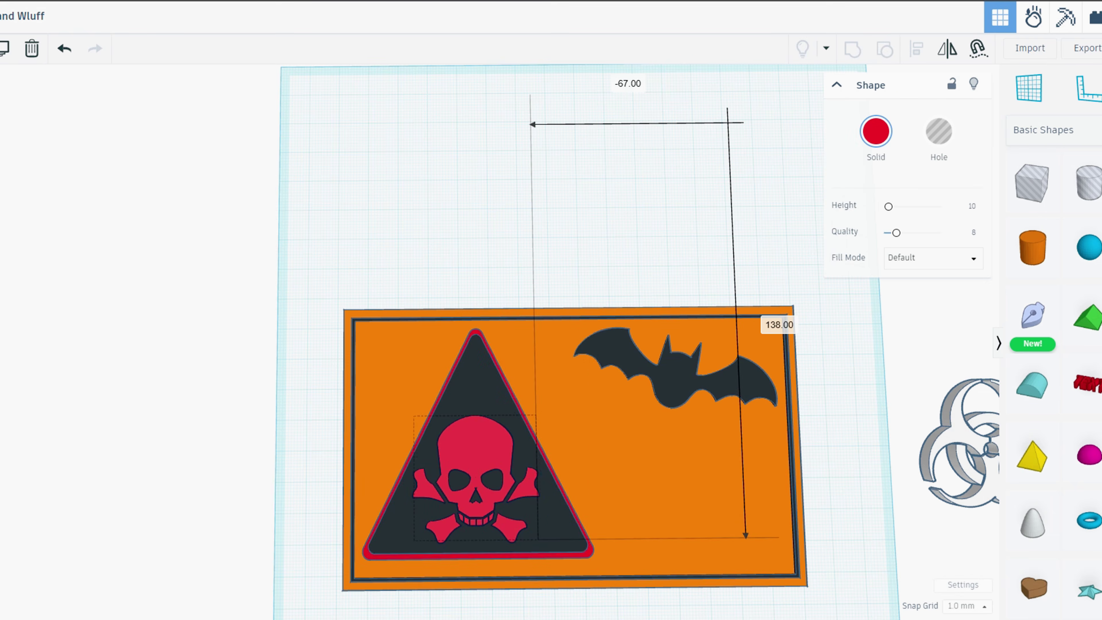
shift+click(478, 542)
key(l)
click(477, 566)
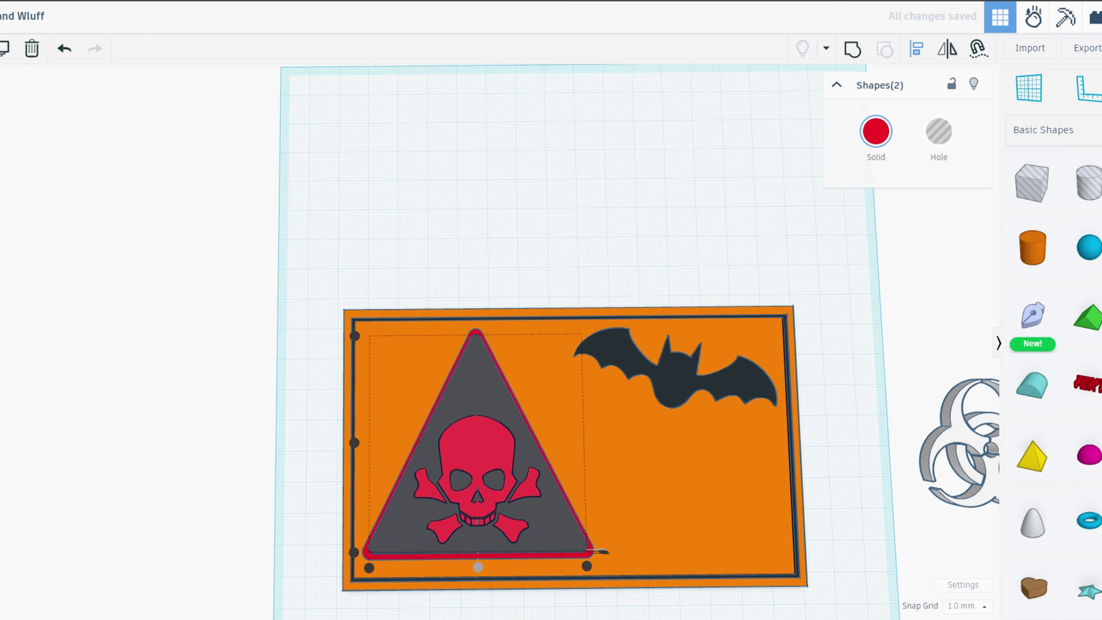
Align the skull with the triangle's vertical middle, try a small downward shift, and undo that shift
key(ctrl+z)
mouse_move(602, 443)
right_down()
mouse_move(597, 382)
mouse_move(601, 429)
right_up()
key(l)
click(343, 415)
drag(477, 412, 477, 422)
key(ctrl+z)
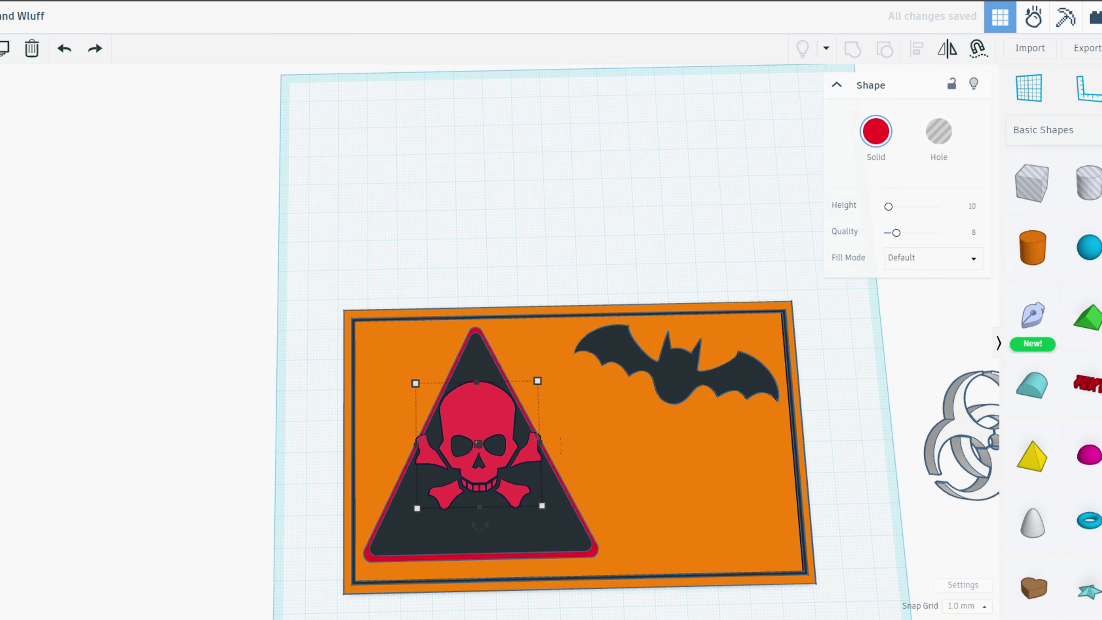
Move the white biohazard symbol onto the plate's lower-right area, below the bat
middle_drag(601, 429, 502, 318)
drag(894, 356, 592, 400)
key(Escape)
Select all parts of the sign and group them into one object
right_drag(591, 429, 570, 295)
scroll(580, 304, up, 5)
middle_drag(571, 339, 787, 315)
right_drag(738, 304, 733, 469)
scroll(551, 347, down, 3)
middle_drag(564, 434, 550, 338)
drag(200, 141, 819, 517)
key(ctrl+a)
key(ctrl+g)
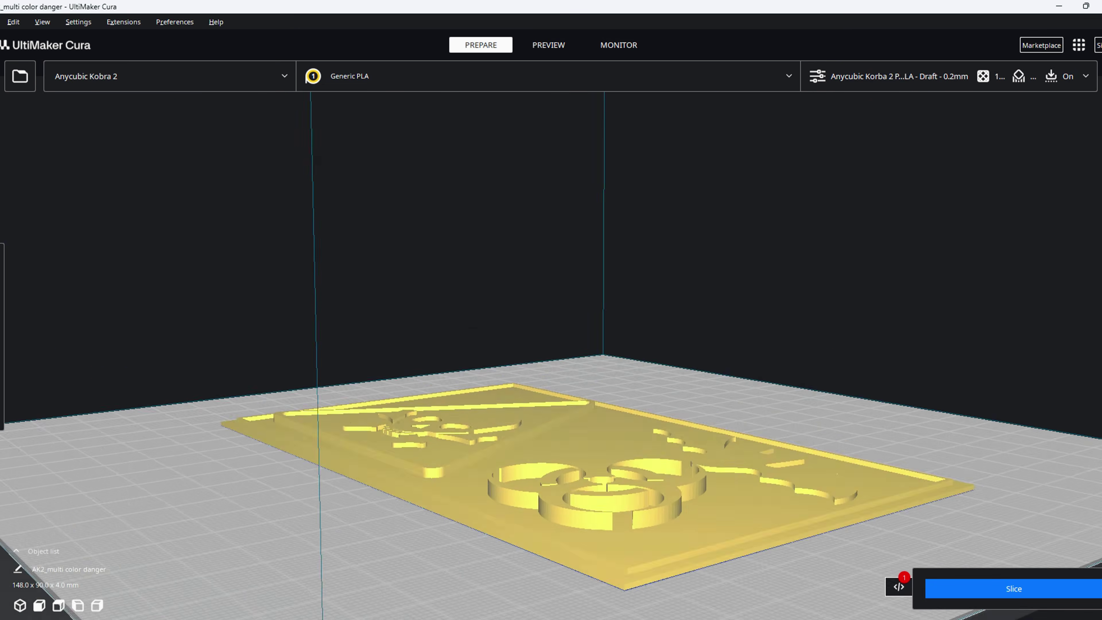
In UltiMaker Cura, slice the multi color danger sign and show its layer preview
right_drag(477, 330, 564, 442)
right_drag(550, 369, 557, 323)
scroll(557, 365, down, 3)
click(552, 400)
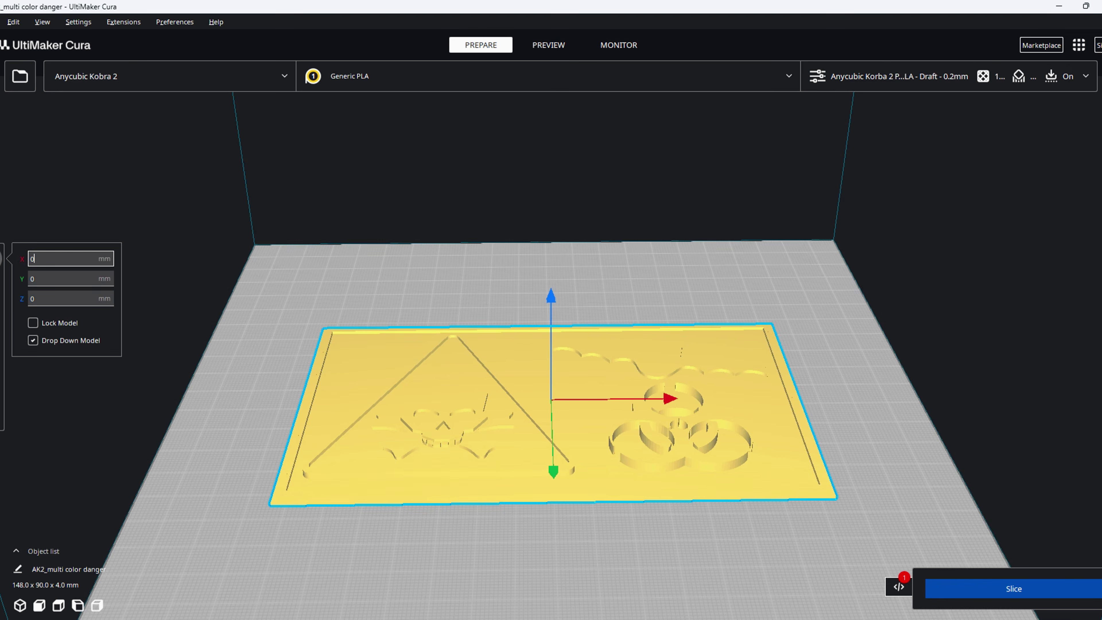
click(1013, 588)
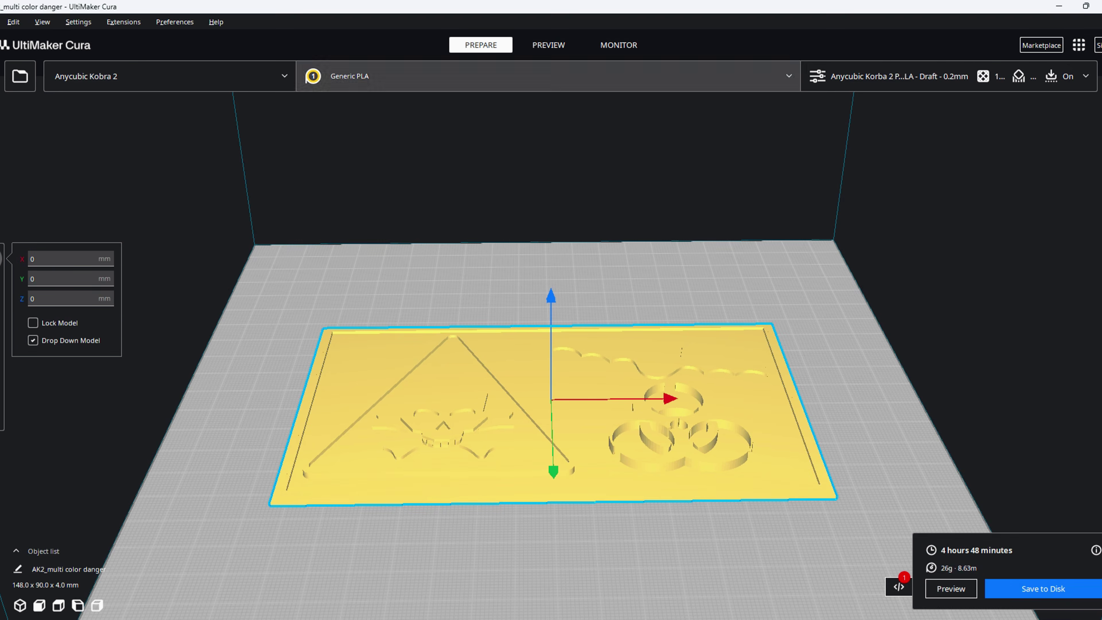
click(547, 44)
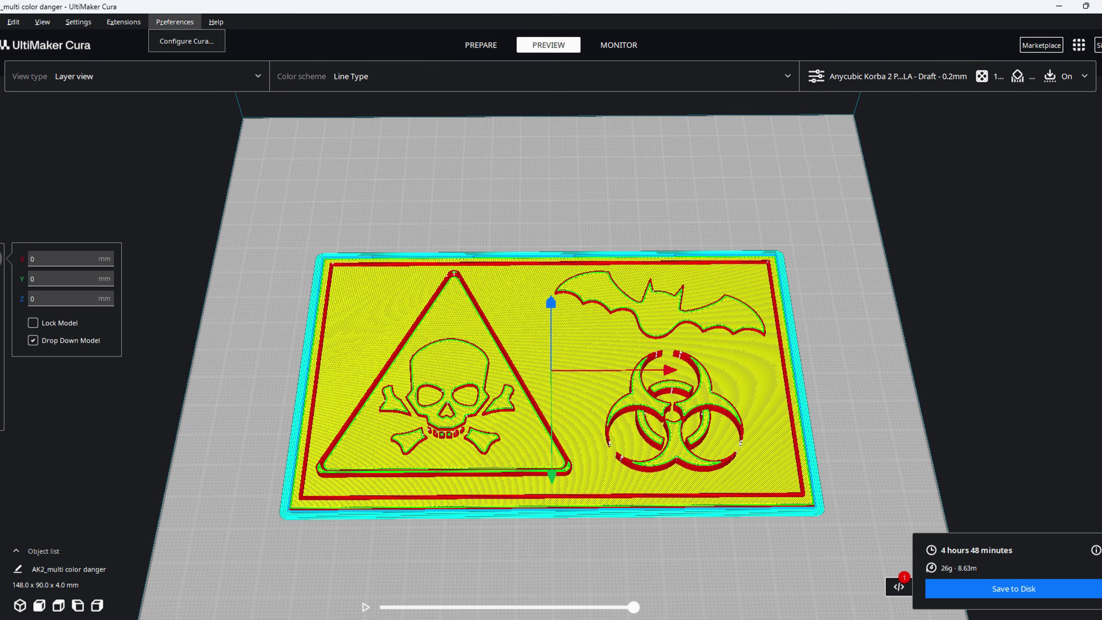
Remove the existing post-processing script and add a new Pause at height script
mouse_move(123, 22)
click(245, 72)
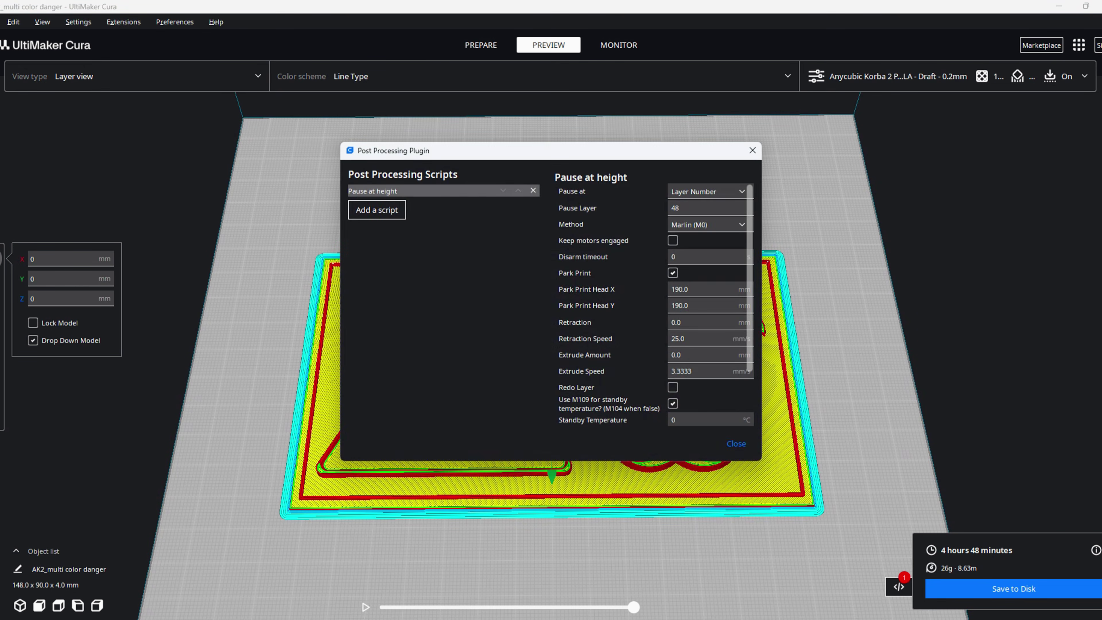
click(529, 191)
click(376, 194)
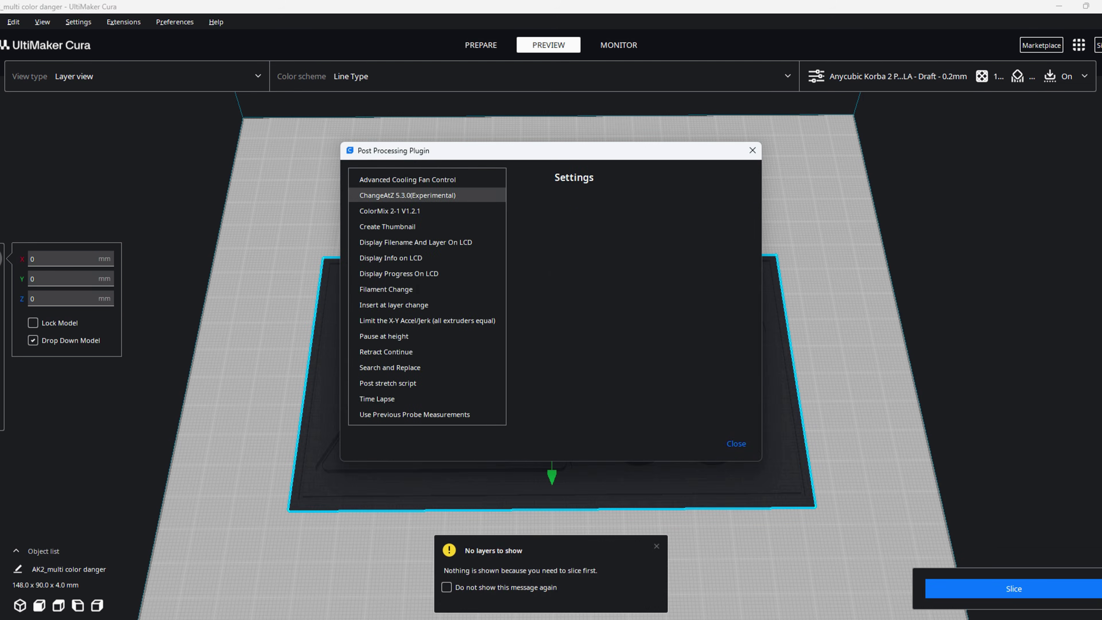
click(385, 335)
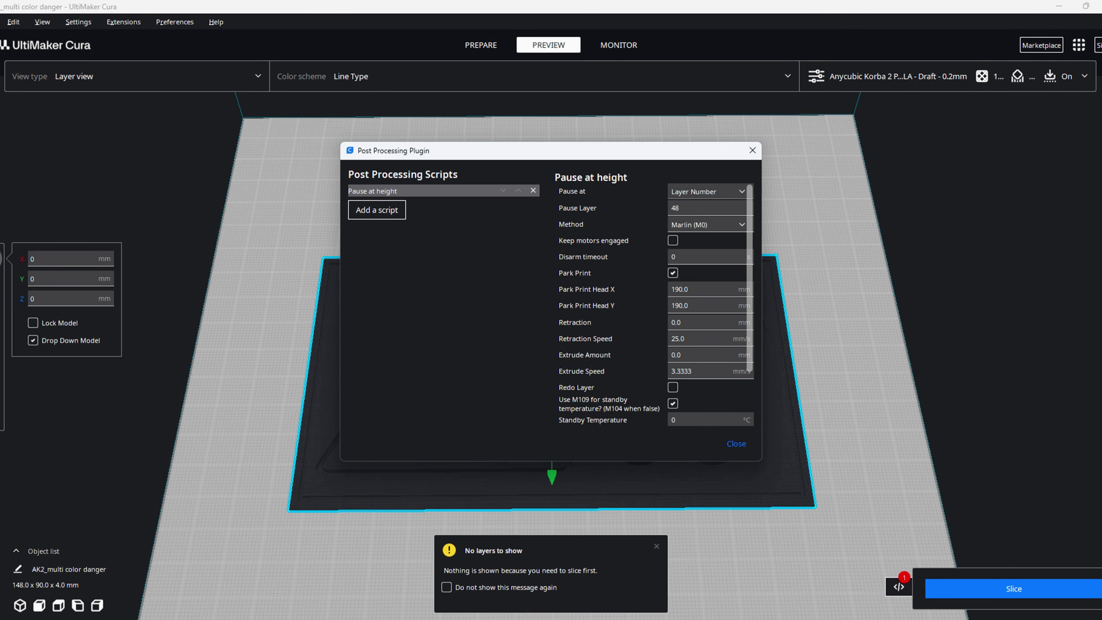
Try setting the script to pause at Height, and return it to Layer Number
click(741, 191)
click(741, 192)
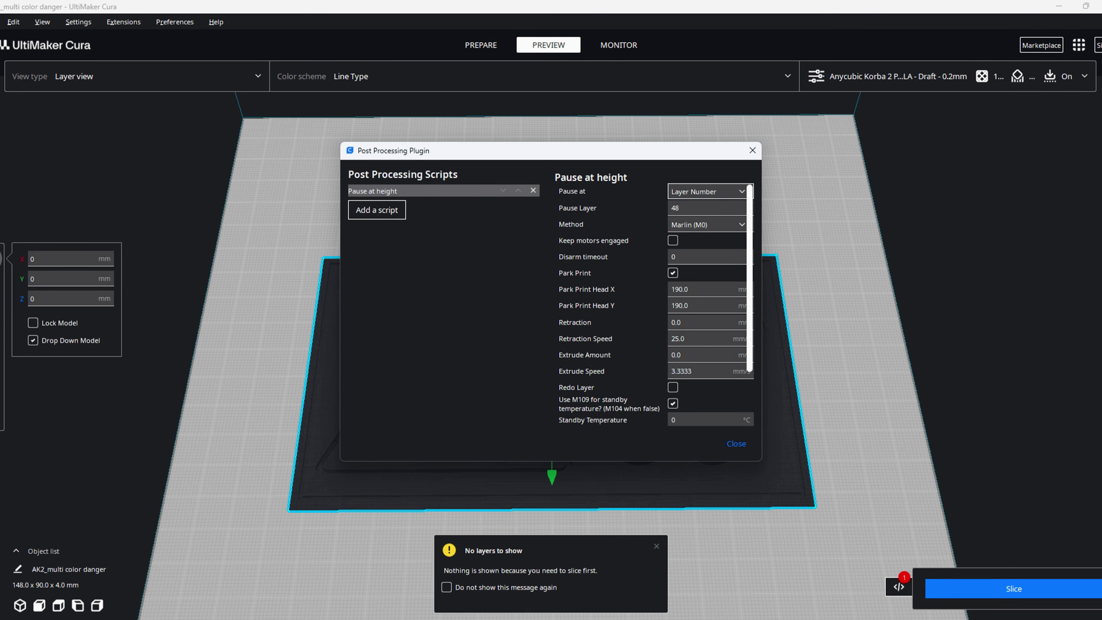
scroll(654, 304, down, 1)
drag(749, 194, 749, 192)
click(741, 192)
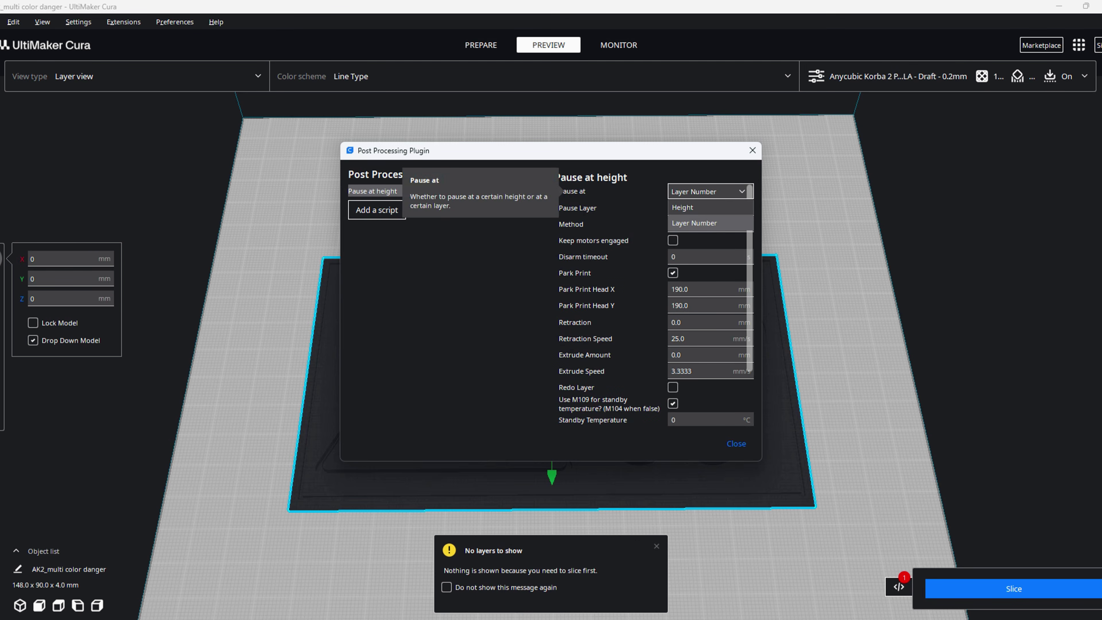
click(709, 207)
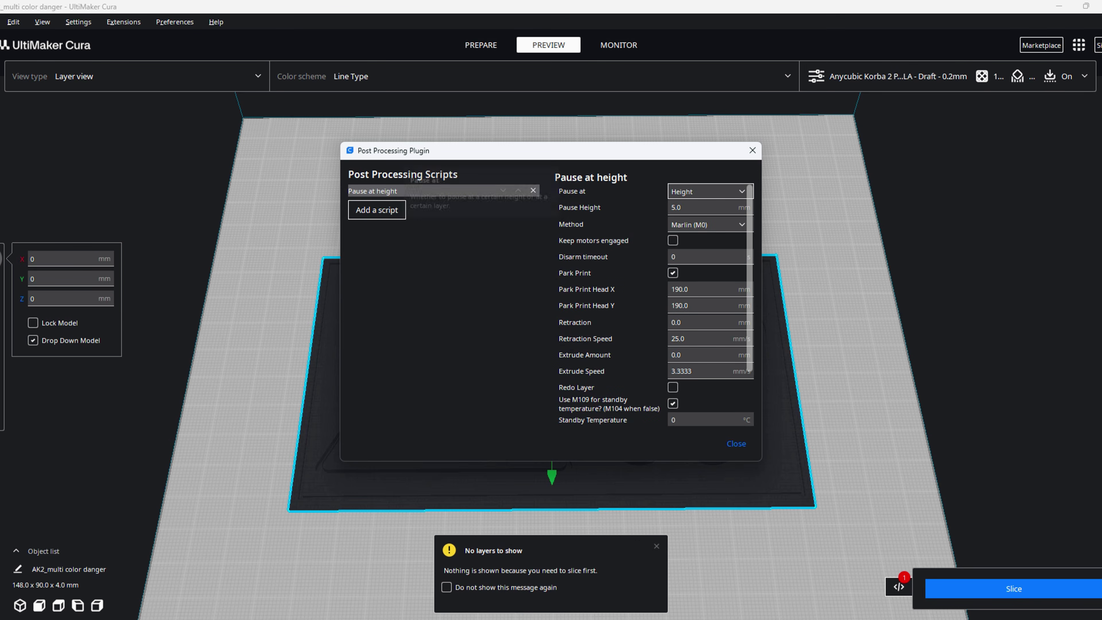
click(709, 191)
key(Return)
scroll(655, 304, down, 5)
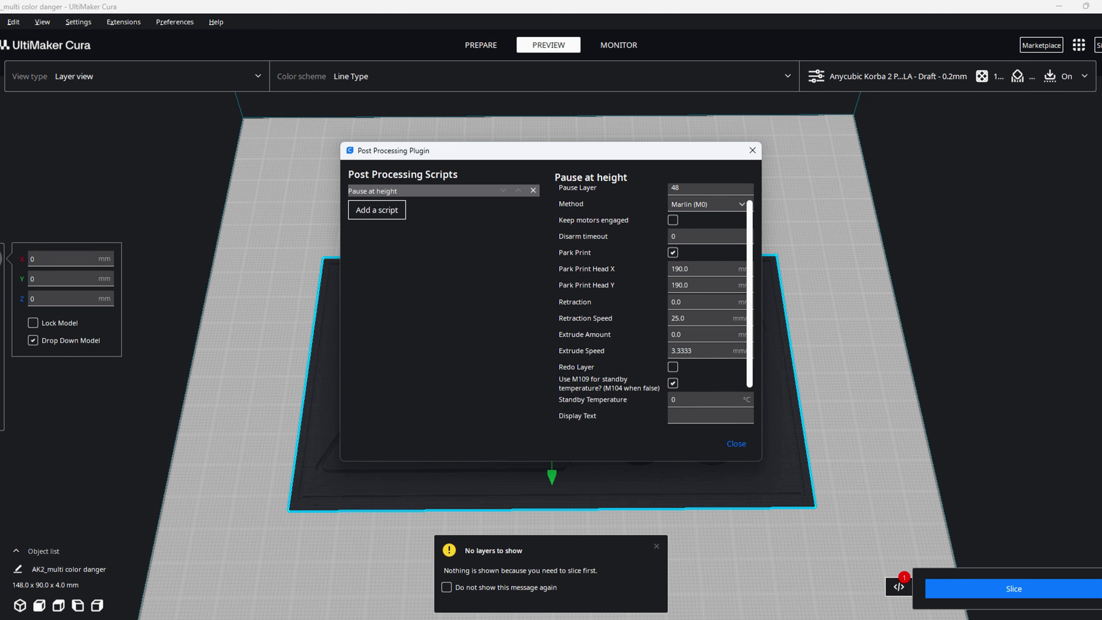
scroll(655, 304, up, 5)
Set the script's park print head X and Y positions to 220 mm each
click(706, 289)
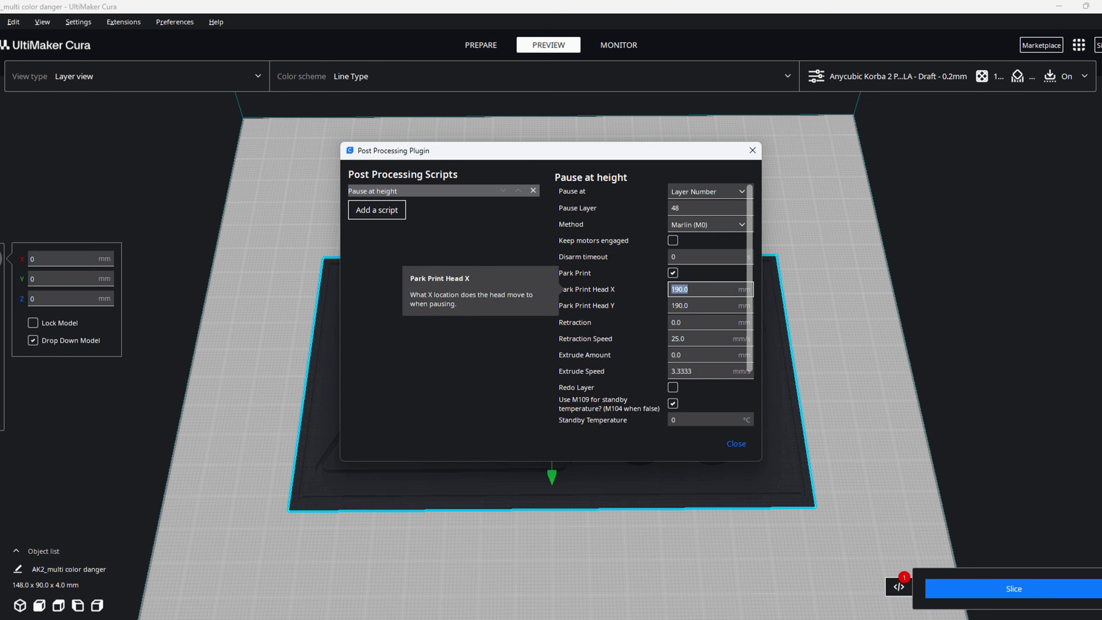
key(Tab)
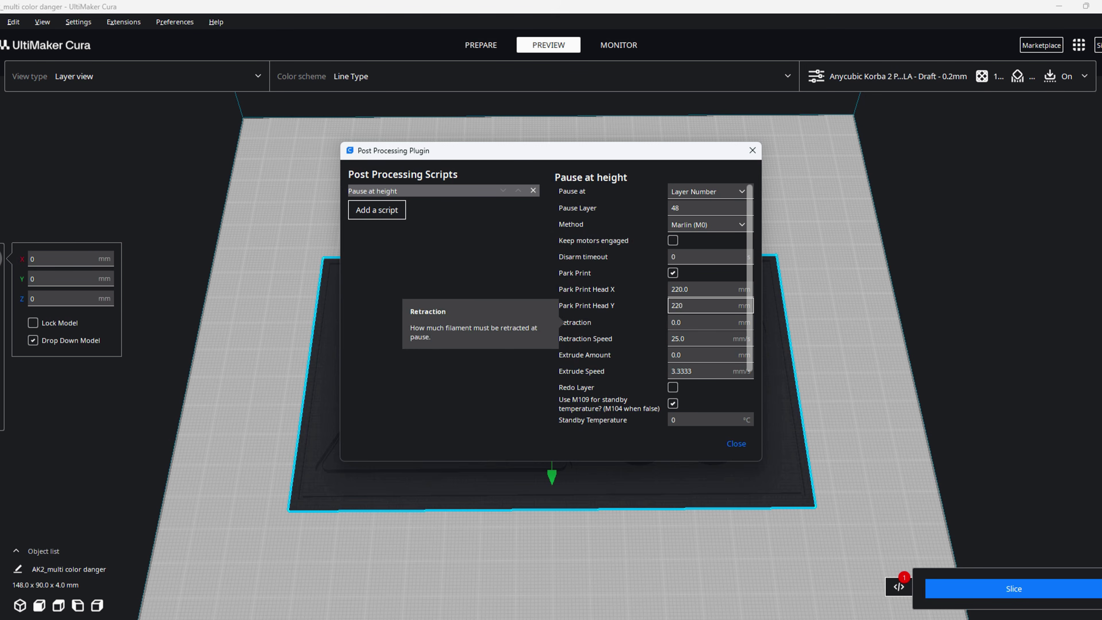
drag(749, 322, 749, 325)
scroll(655, 304, down, 3)
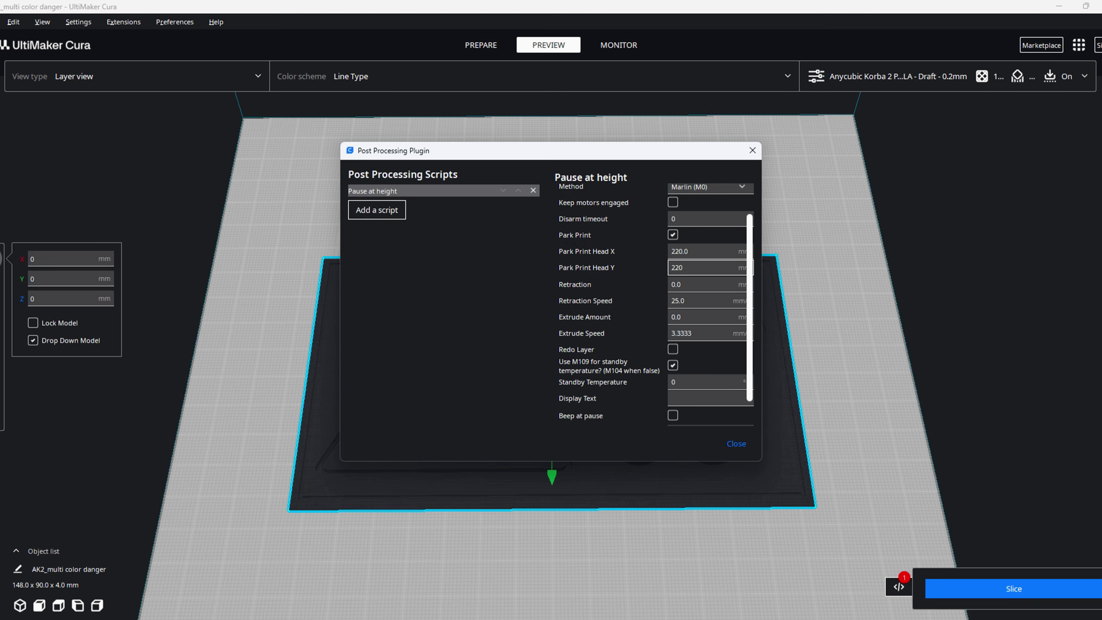
scroll(655, 304, down, 1)
Set the pause retraction to 150 mm and the extrude amount to 120 mm
key(Tab)
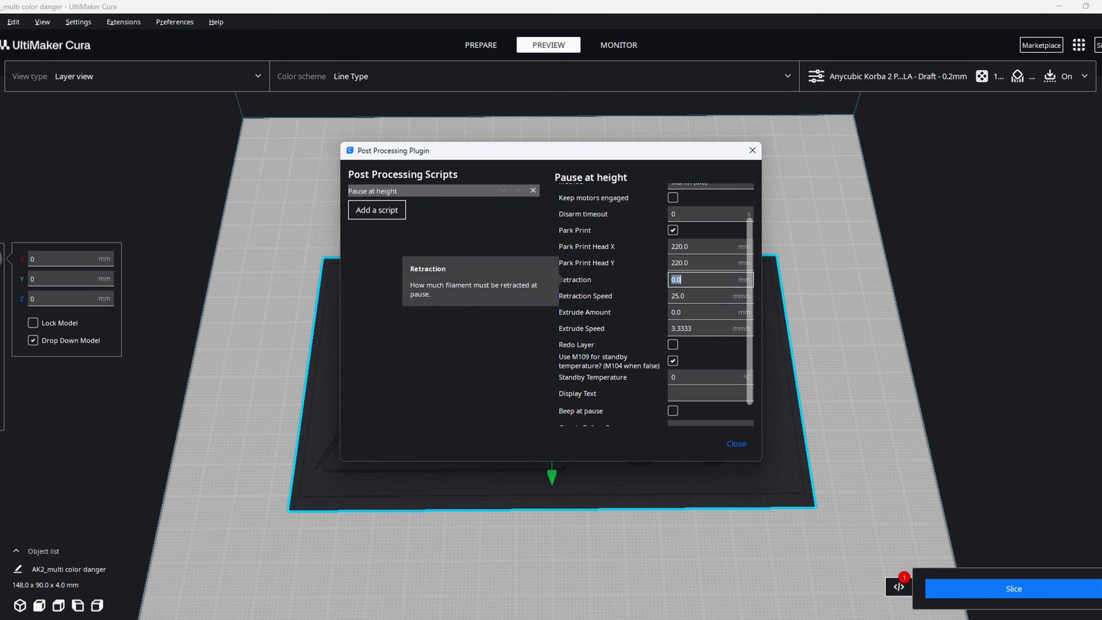
text(150)
key(Tab)
key(Tab)
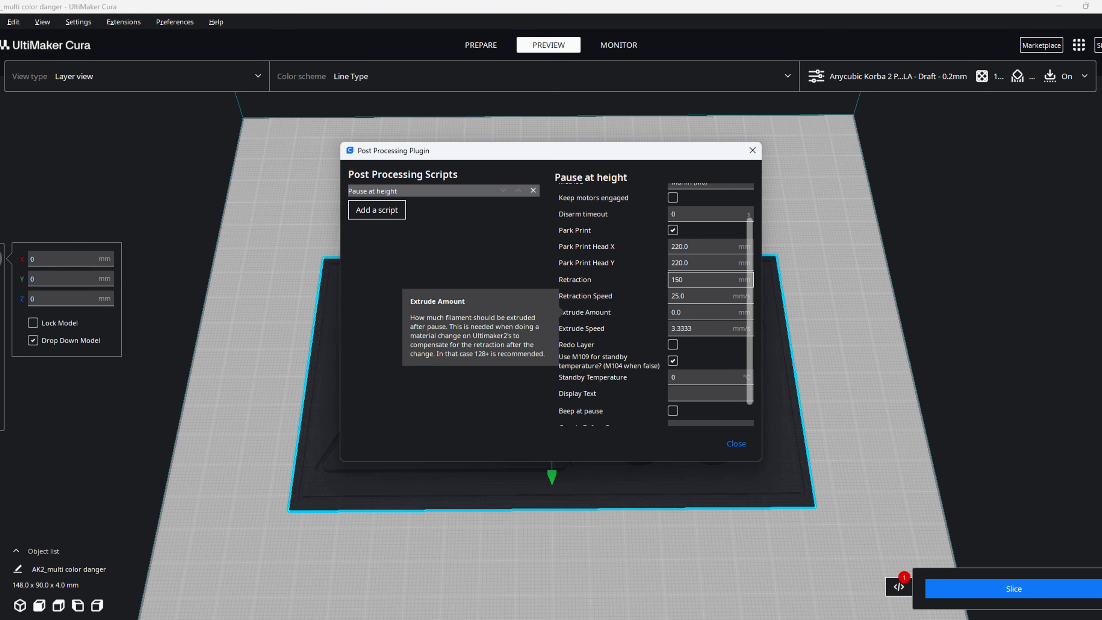
text(120)
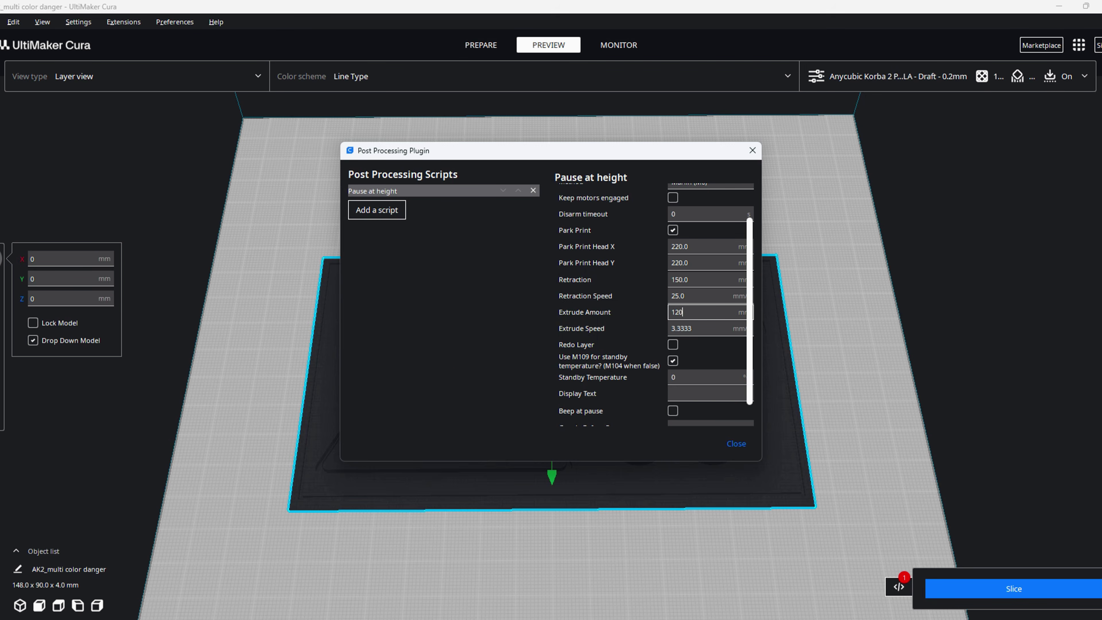
scroll(655, 304, down, 1)
scroll(655, 303, down, 1)
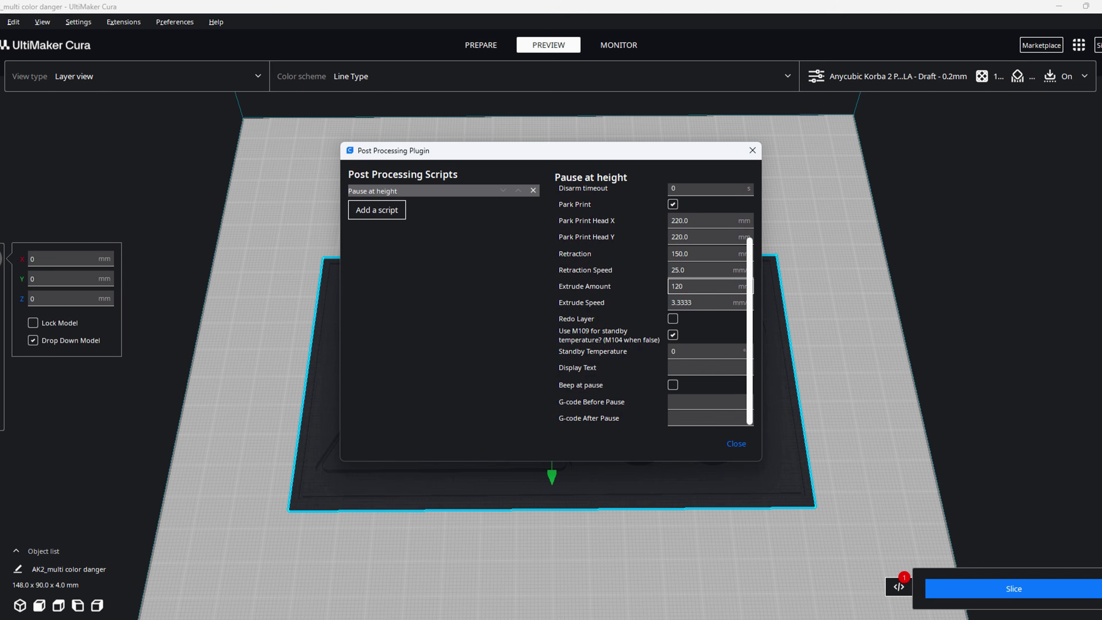
Set the pause script's standby temperature to 25 °C and enable the beep at pause
key(Tab)
key(Tab)
text(25)
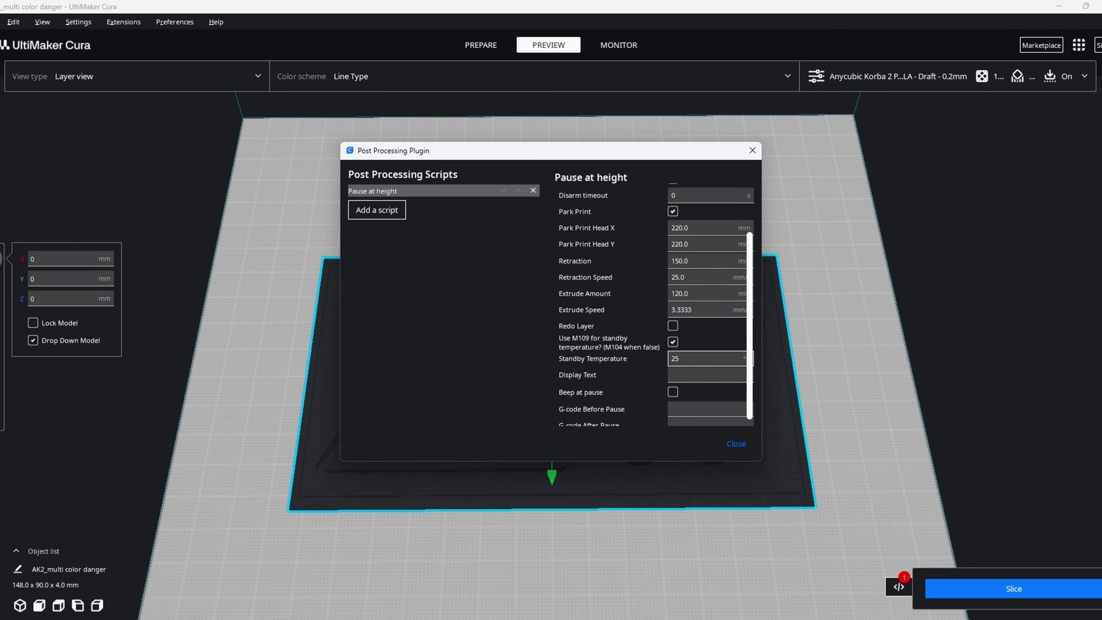
click(672, 385)
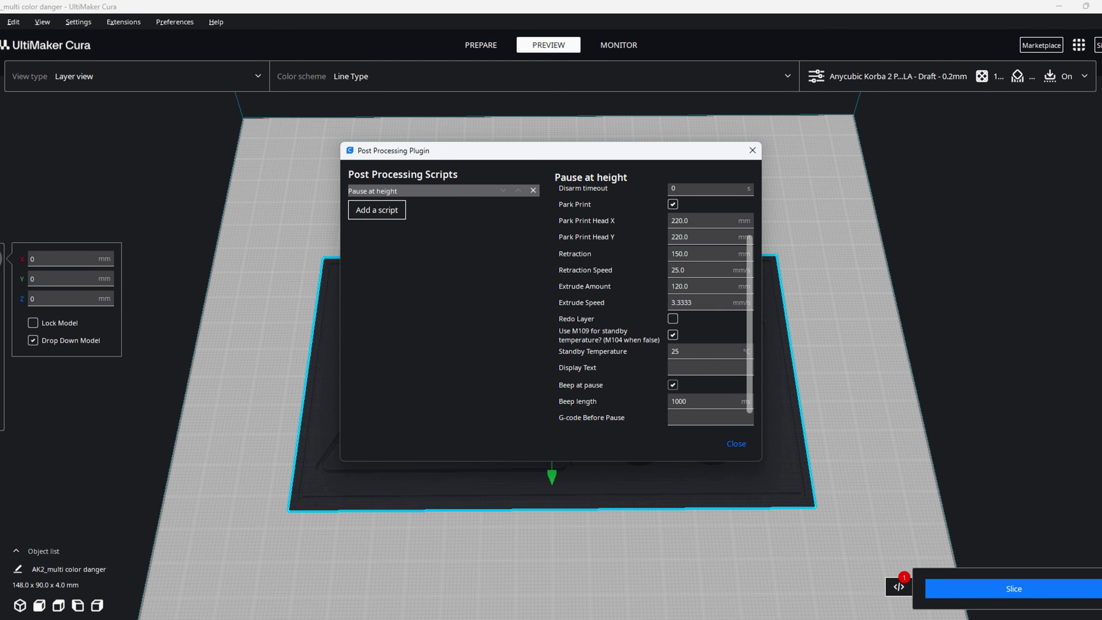
scroll(672, 384, down, 2)
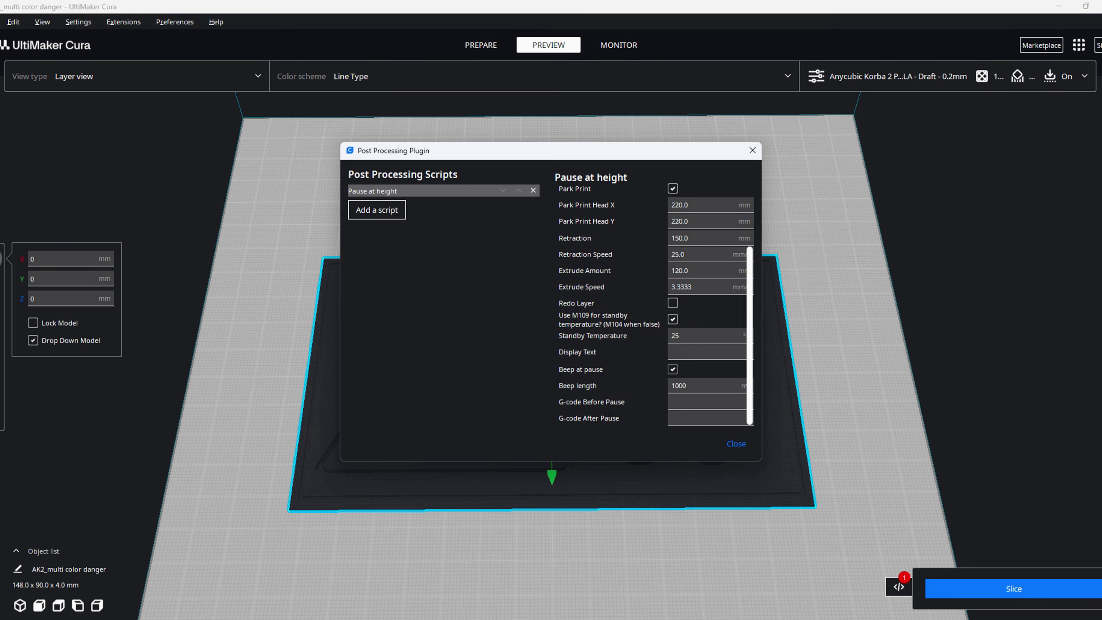
Set the pause script's display text to "change to black" and review its settings
scroll(656, 304, up, 5)
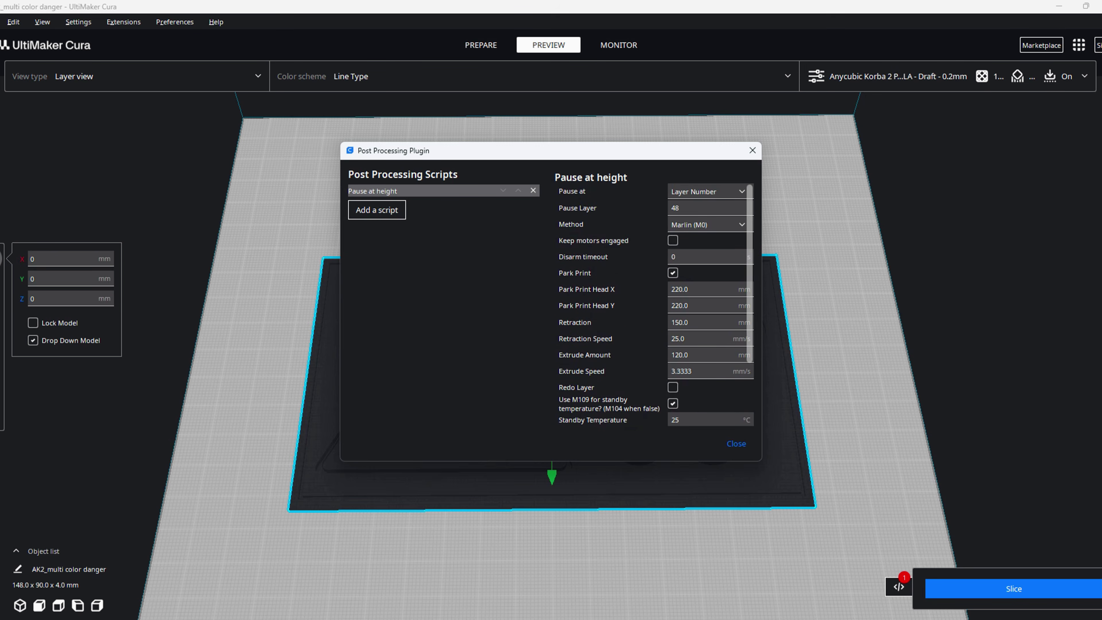
scroll(656, 304, down, 5)
click(705, 351)
click(704, 352)
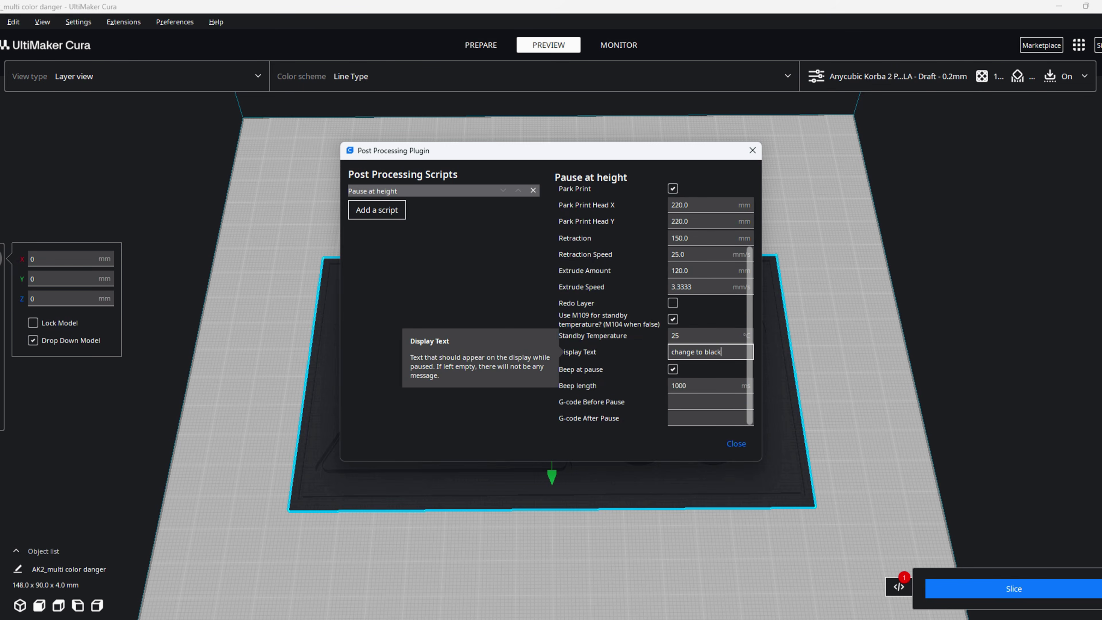
scroll(707, 304, up, 5)
scroll(707, 303, down, 5)
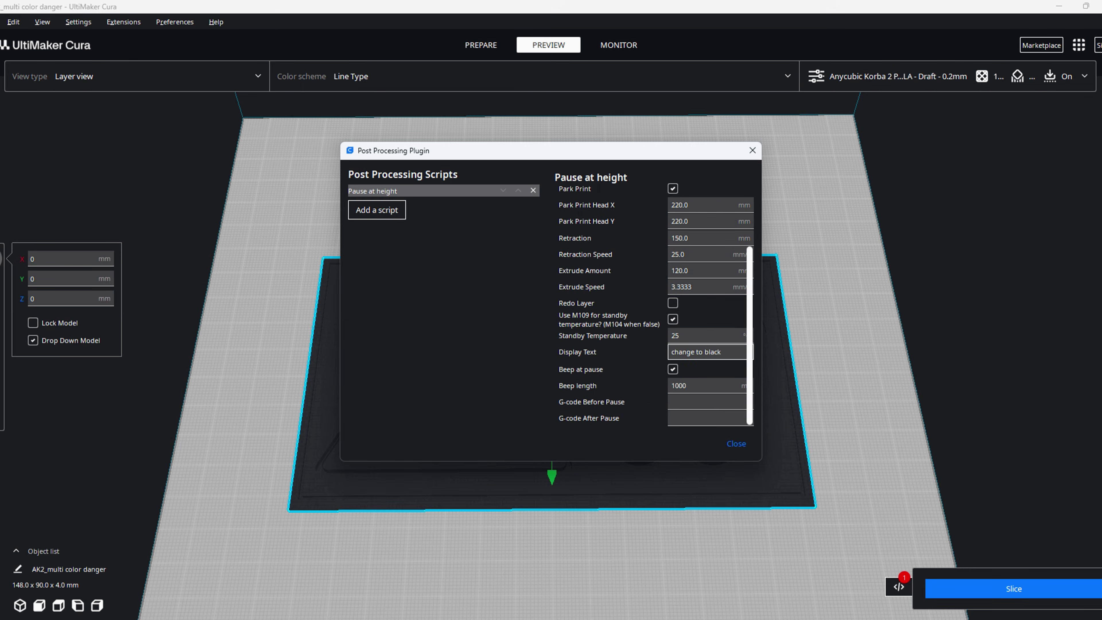
Add a second Pause at height script and set its pause layer to 21
click(376, 209)
click(416, 335)
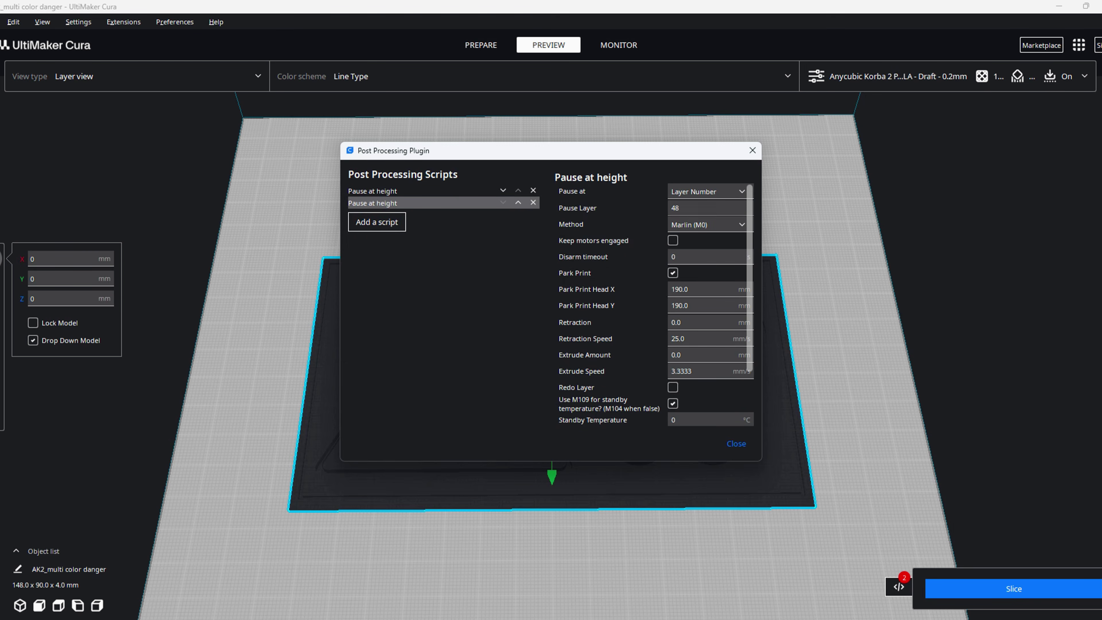
click(704, 208)
text(21)
Set the second script's park print head X and Y to 220 mm, retraction to 150 mm and extrude amount to 120 mm
click(704, 289)
text(22)
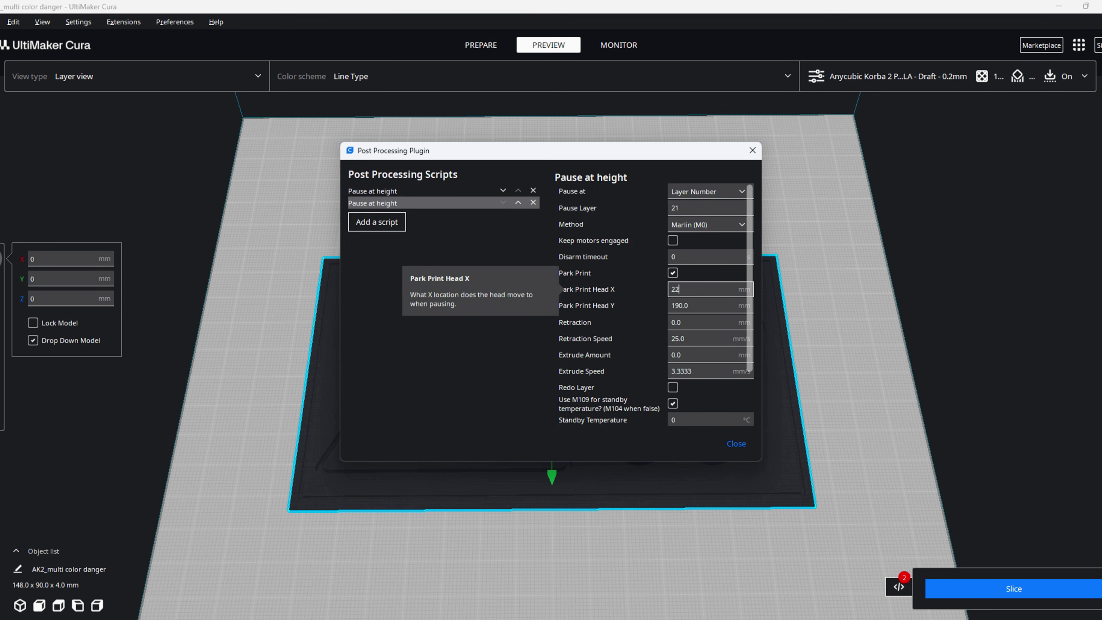
text(0)
key(Tab)
text(220150)
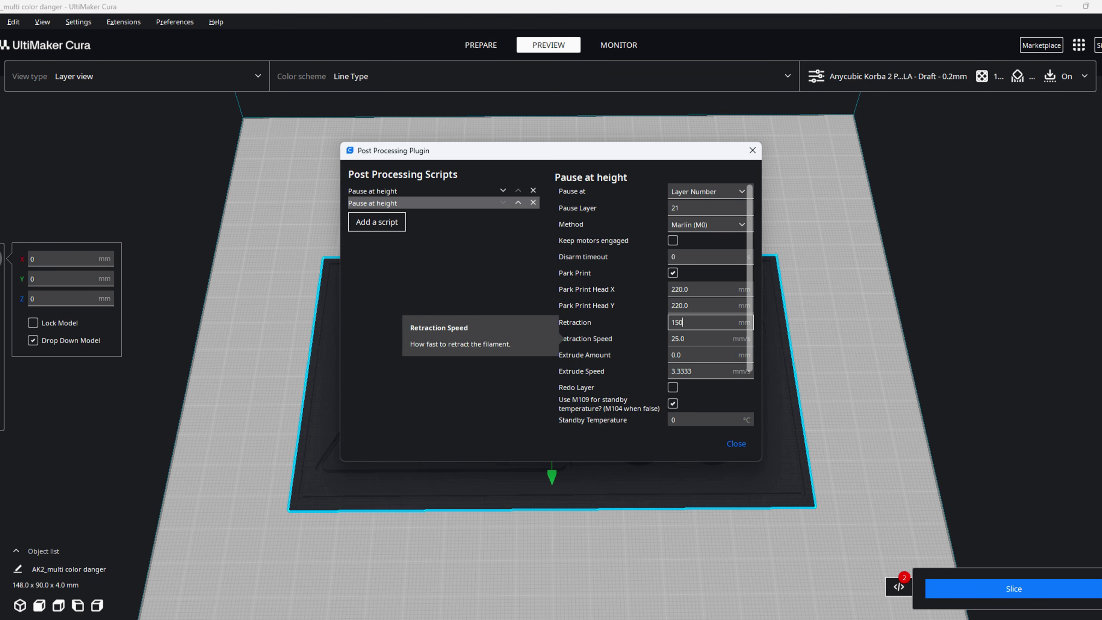
key(Tab)
key(Tab)
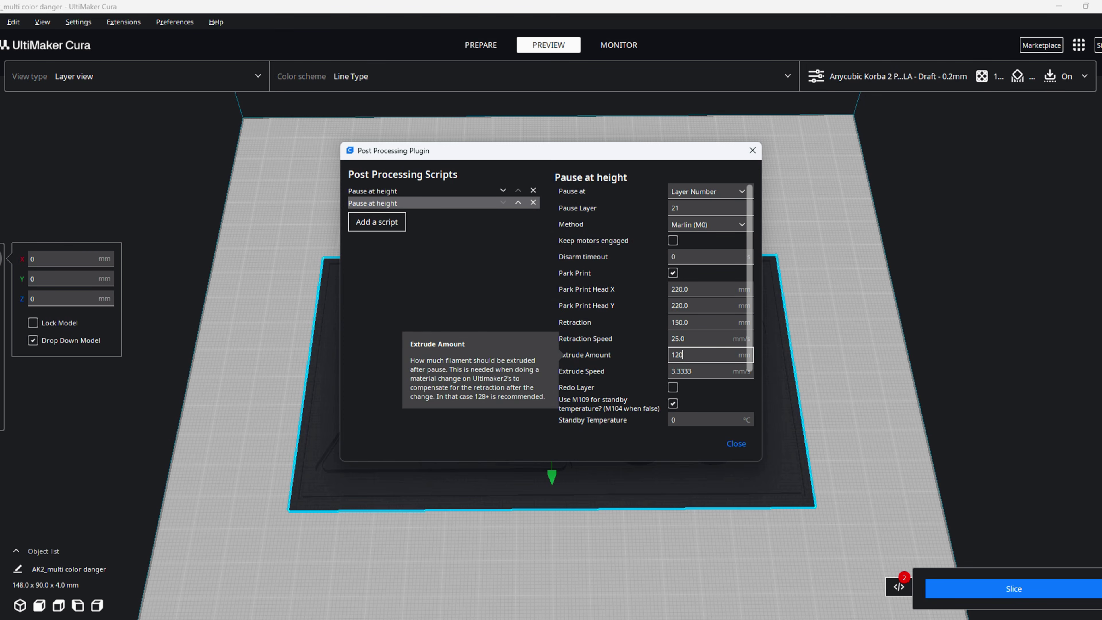
Give the second script a 25 °C standby temperature, the display text "change to red" and a beep at pause
key(Tab)
key(Tab)
text(25)
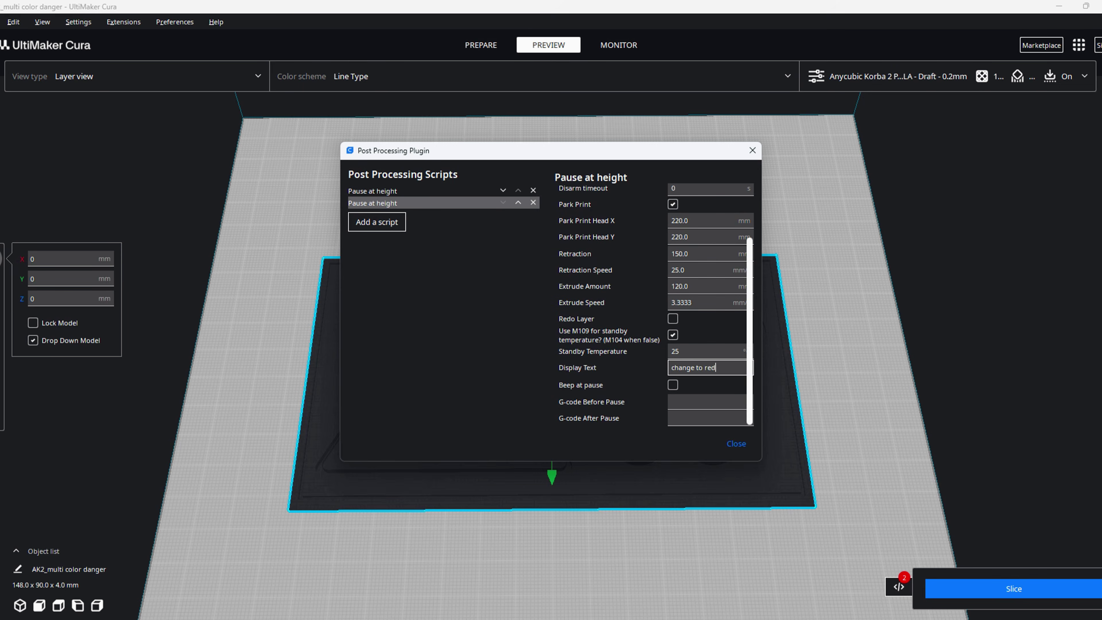
key(Tab)
key(space)
scroll(656, 306, up, 3)
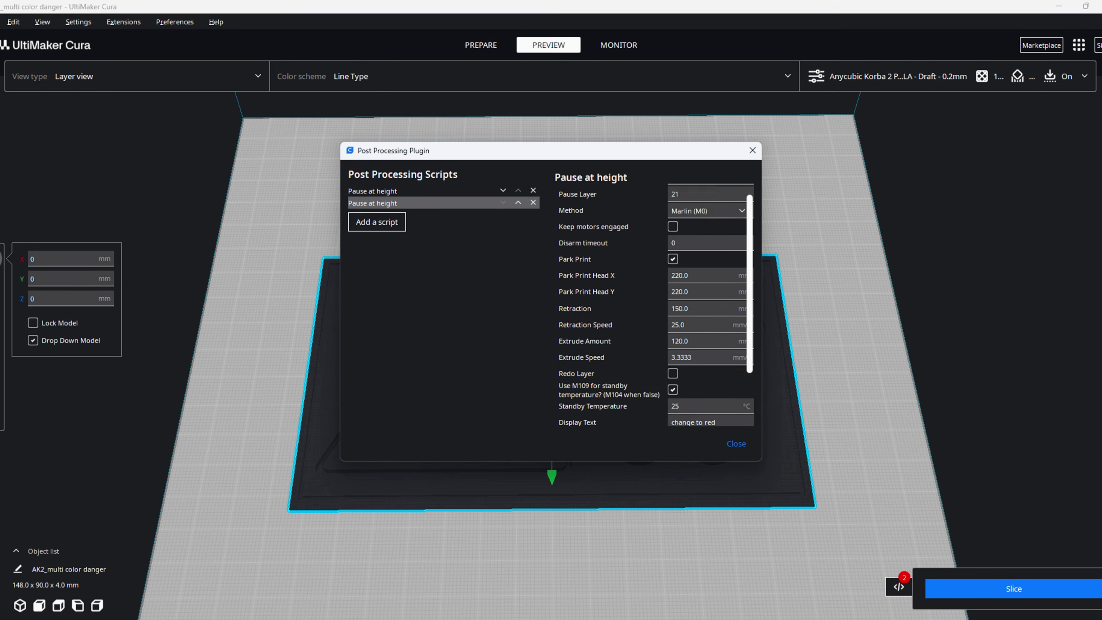
scroll(656, 305, down, 3)
Add a third Pause at height script and set its pause layer to 30
click(377, 222)
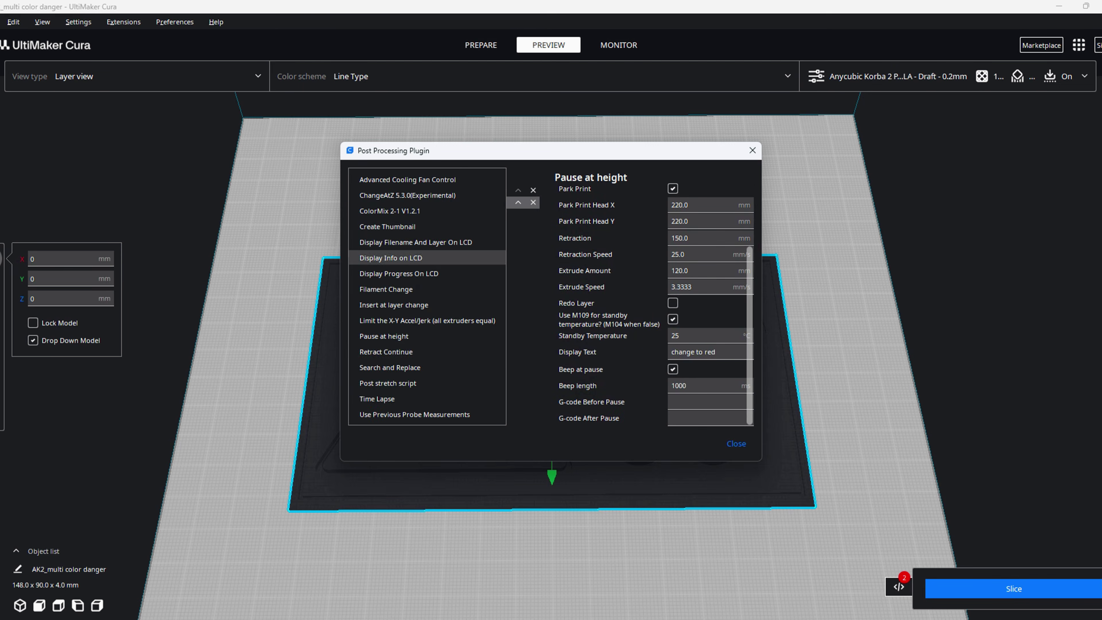
click(382, 336)
scroll(673, 289, up, 3)
double_click(675, 208)
text(30)
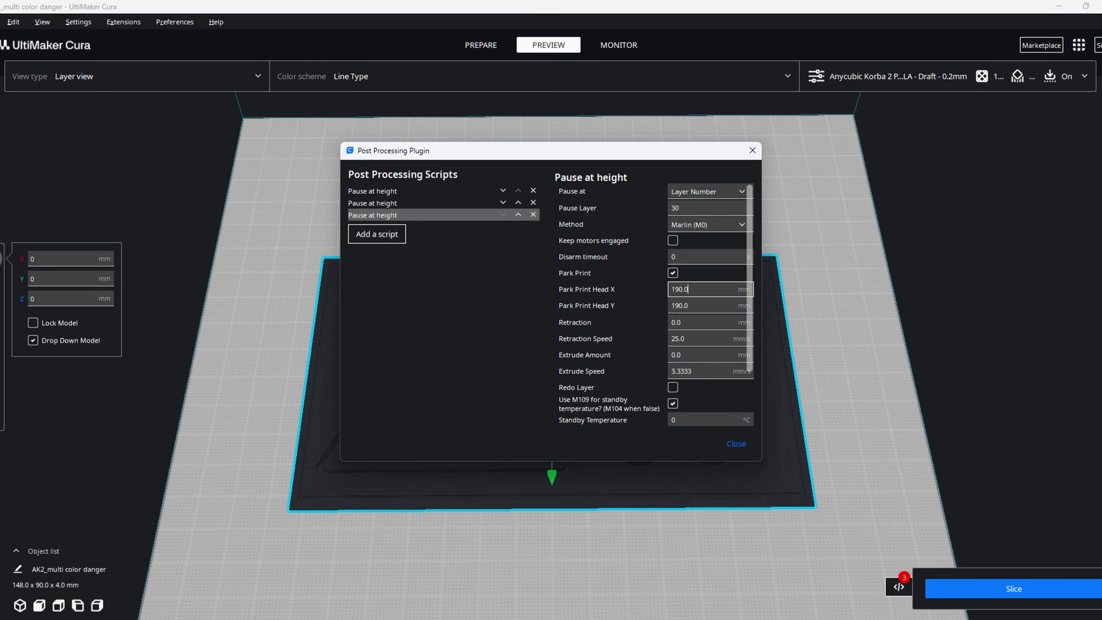
Set the third script's park print head X and Y positions to 220 mm each
double_click(679, 289)
text(220)
key(Tab)
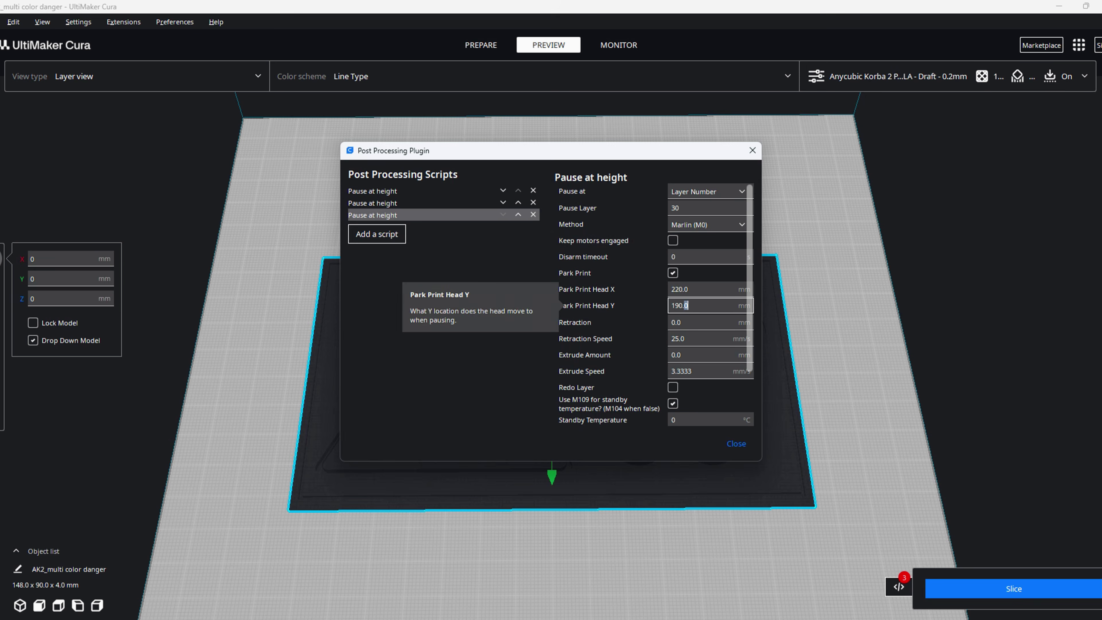
text(220)
Set the third script's retraction to 150 mm and its extrude amount to 120 mm
key(Tab)
text(150)
key(Tab)
key(Tab)
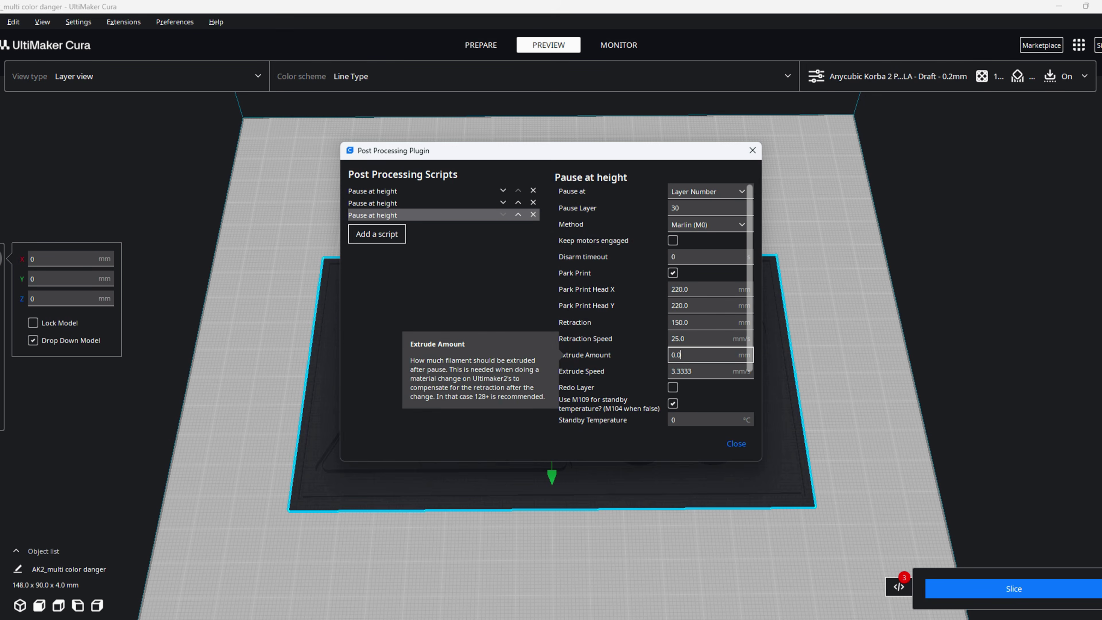
text(120)
Set the third script's display text to "change to white" and enable its beep at pause
key(Tab)
key(Tab)
key(Tab)
key(Tab)
key(Tab)
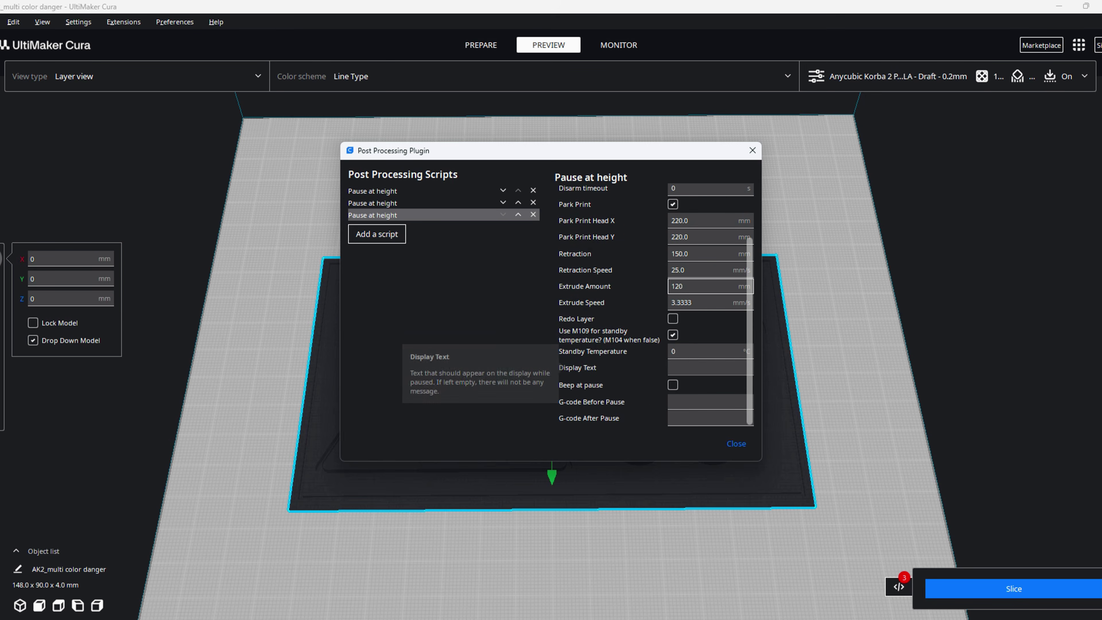
text(change to white)
key(Tab)
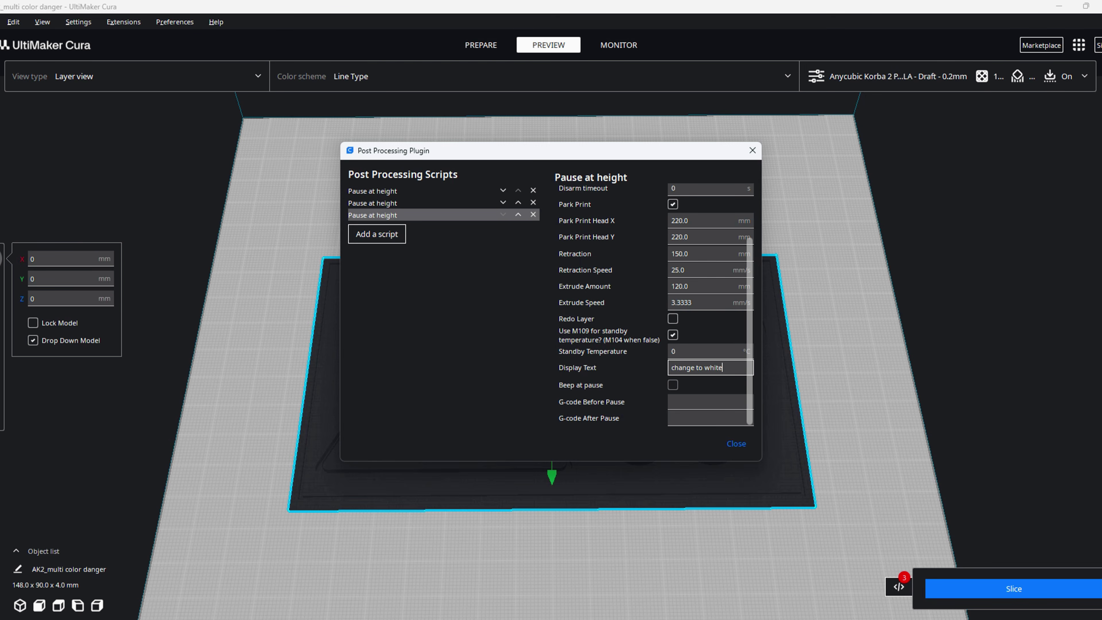
key(space)
Close the post-processing scripts after checking the third one, and slice the danger sign model
drag(749, 283, 749, 274)
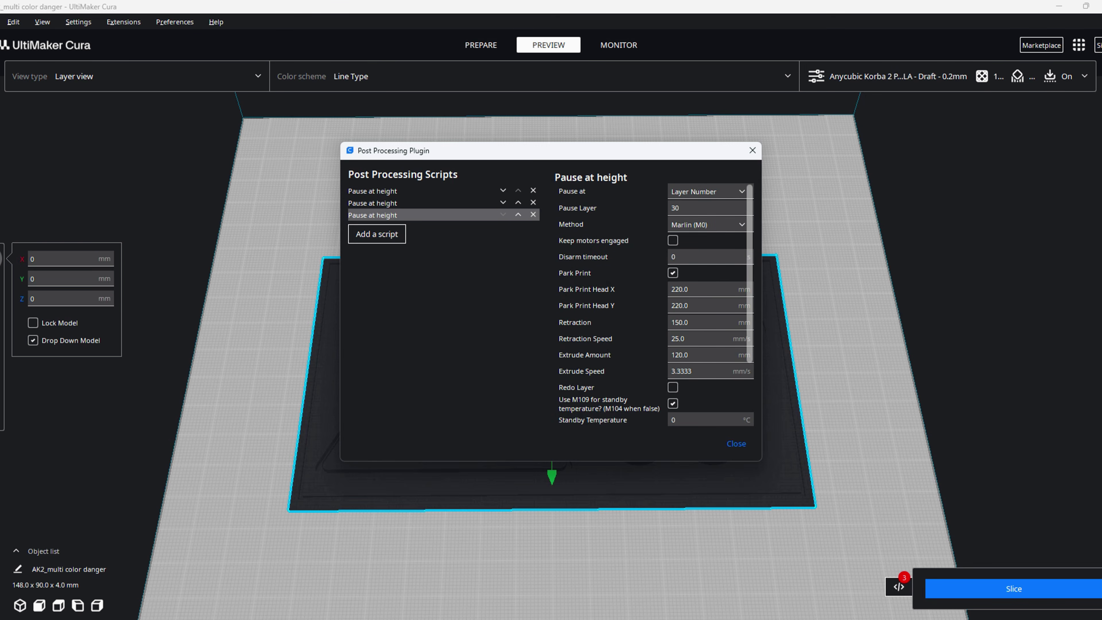
click(735, 444)
click(1012, 588)
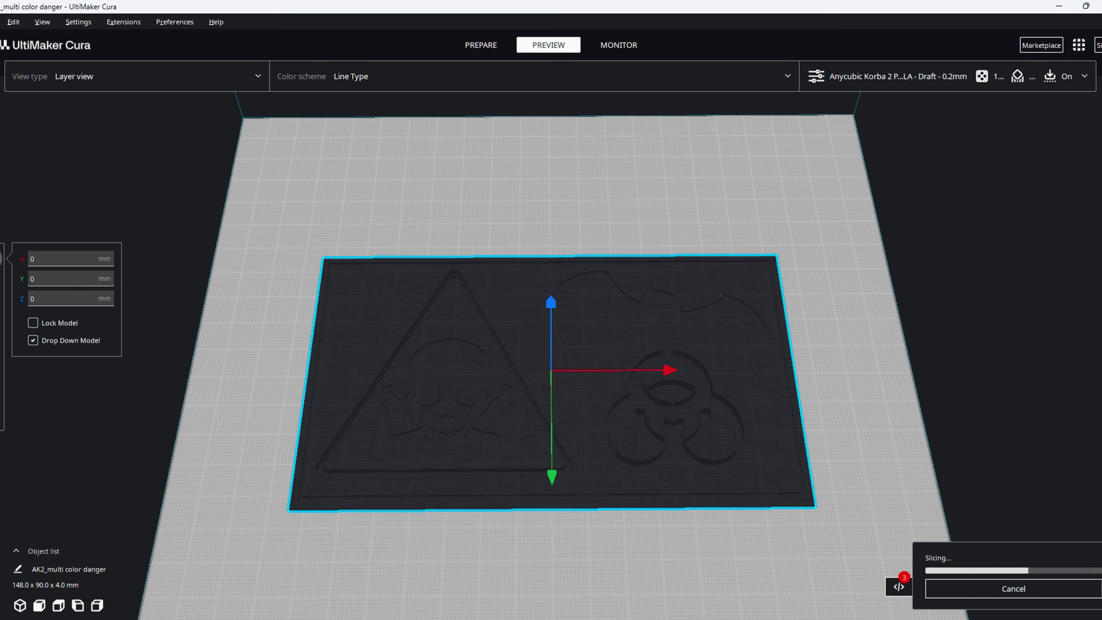